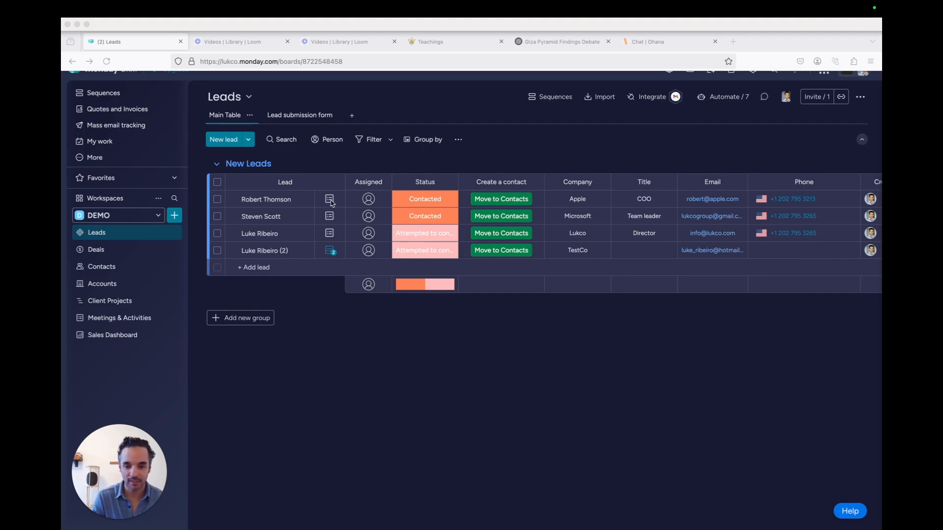
Open the lead's Emails & Activities panel from the Leads board, then its email settings
click(333, 203)
click(330, 201)
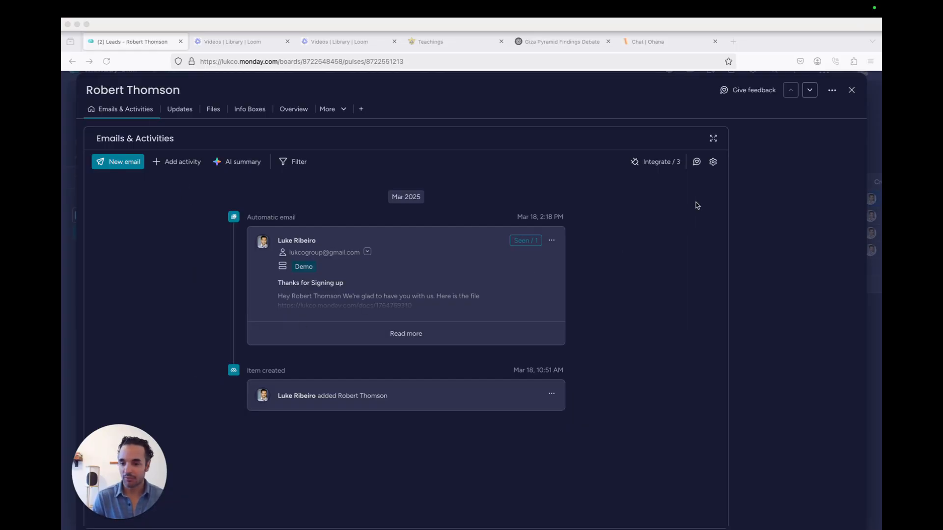
click(713, 163)
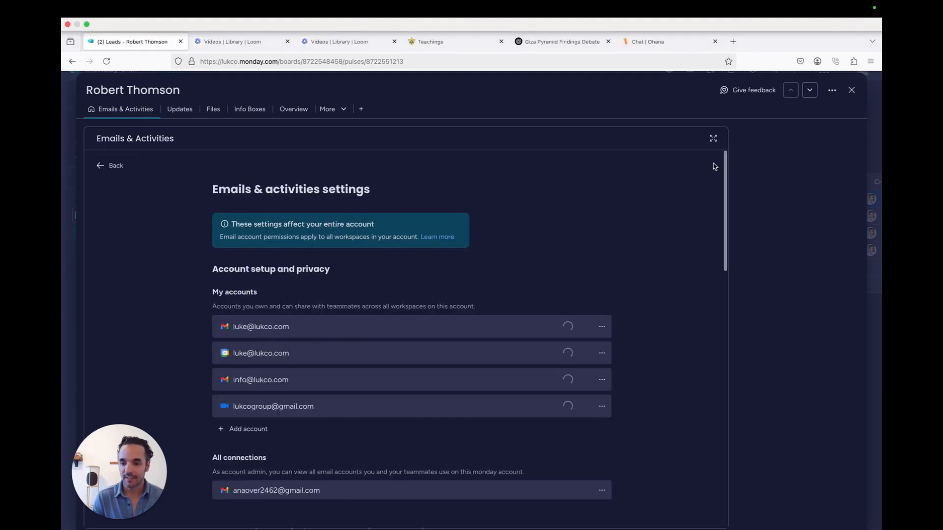
Scroll through the email settings to review connected accounts, email logging, signature and branding options
scroll(429, 318, down, 2)
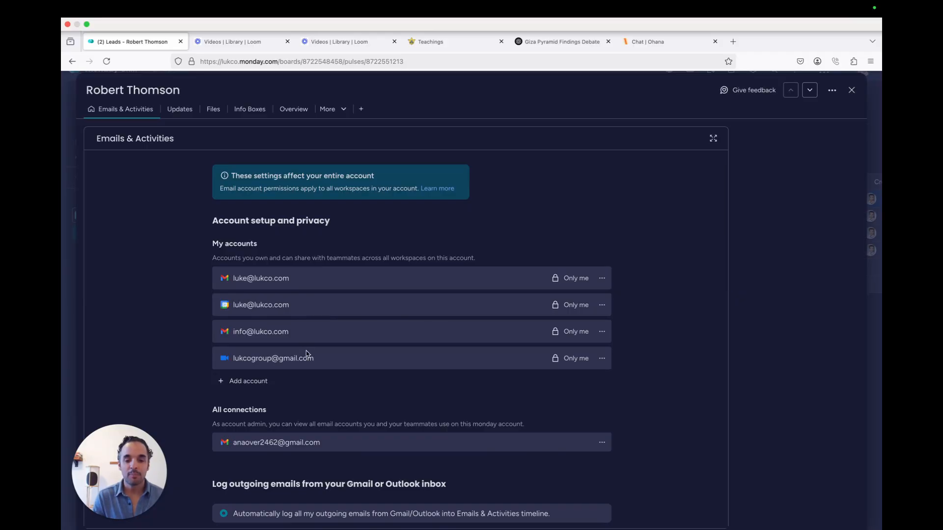
scroll(305, 350, down, 5)
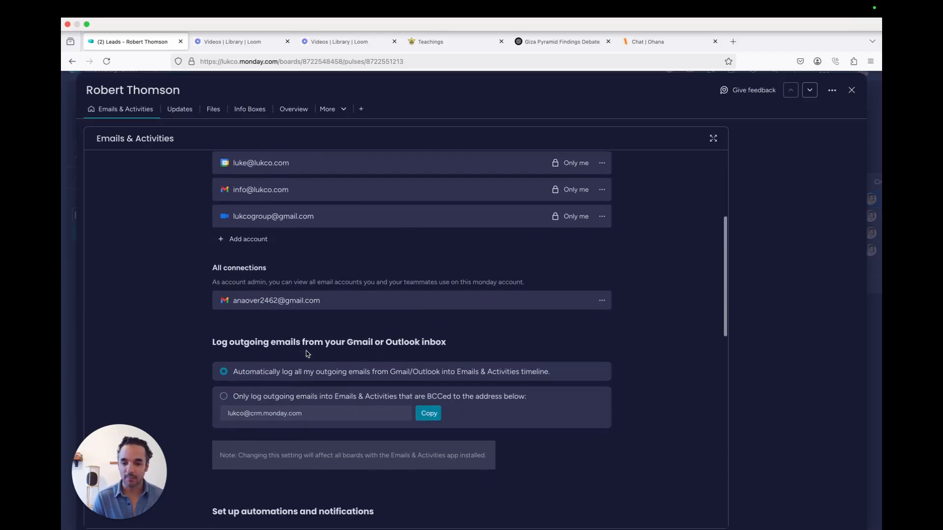
scroll(306, 350, down, 5)
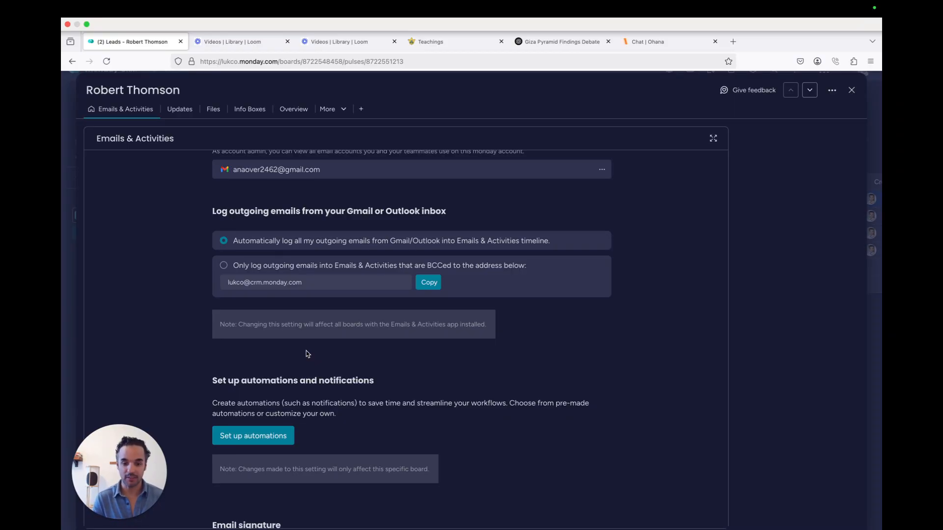
scroll(306, 351, down, 4)
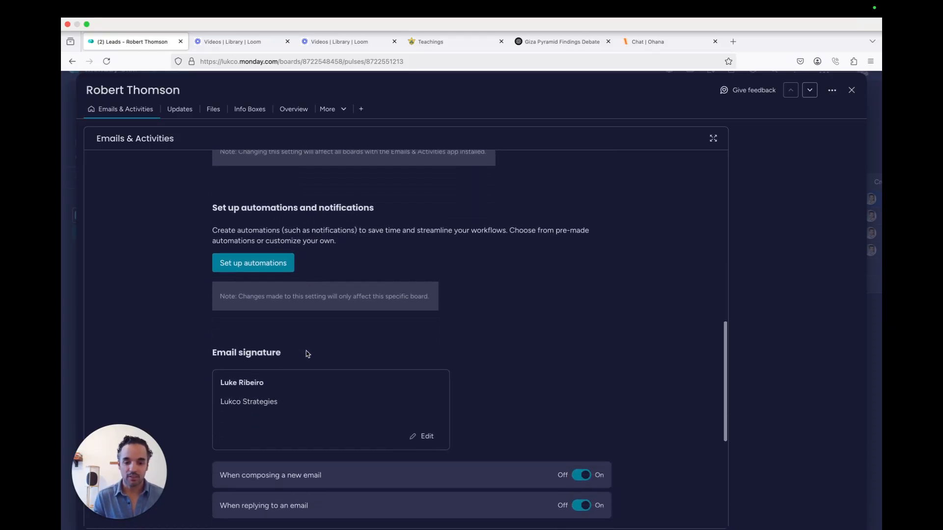
scroll(306, 351, down, 2)
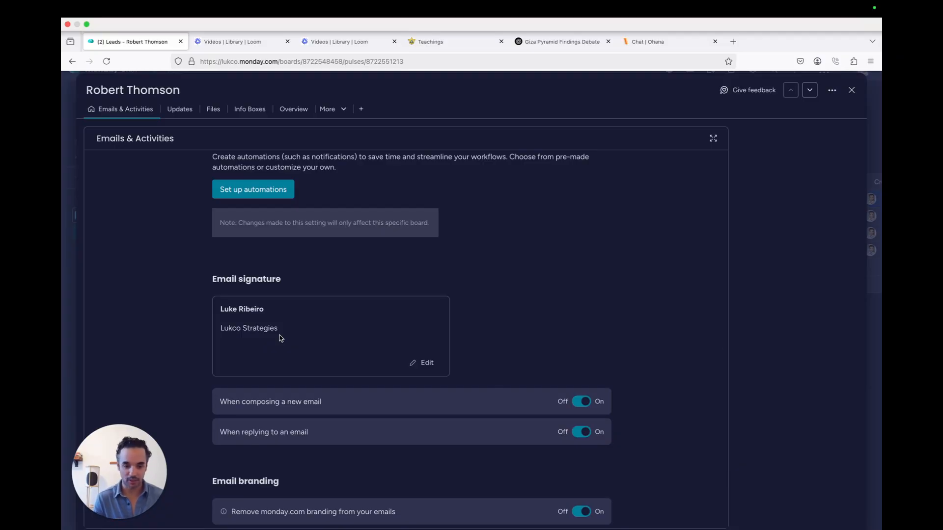
scroll(281, 338, down, 5)
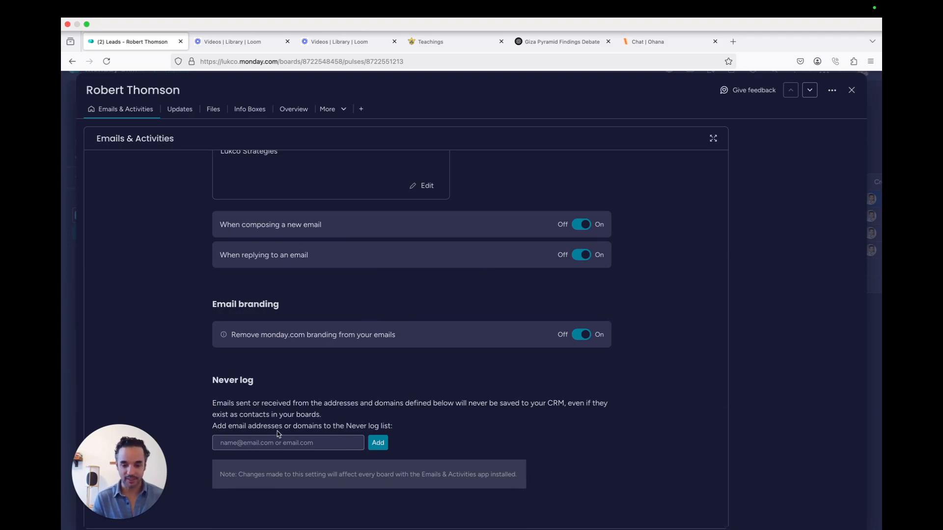
scroll(316, 323, up, 8)
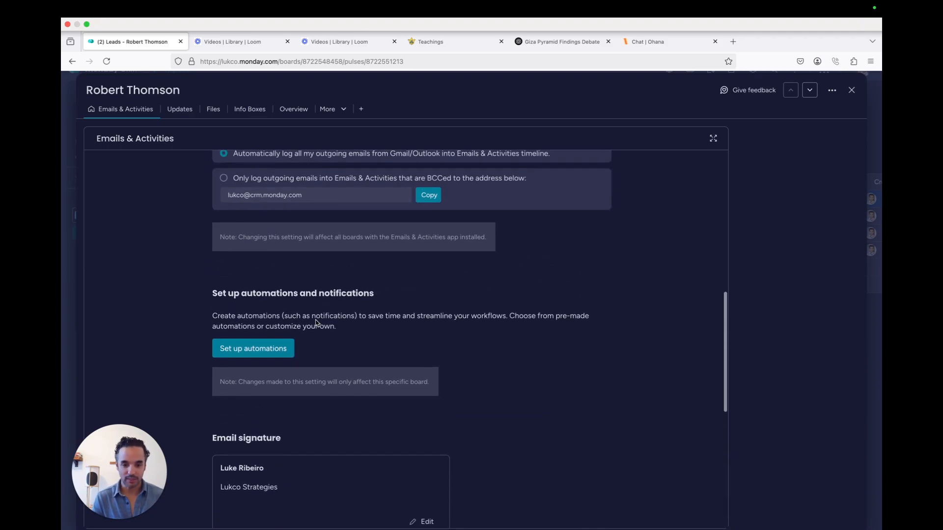
scroll(316, 322, up, 5)
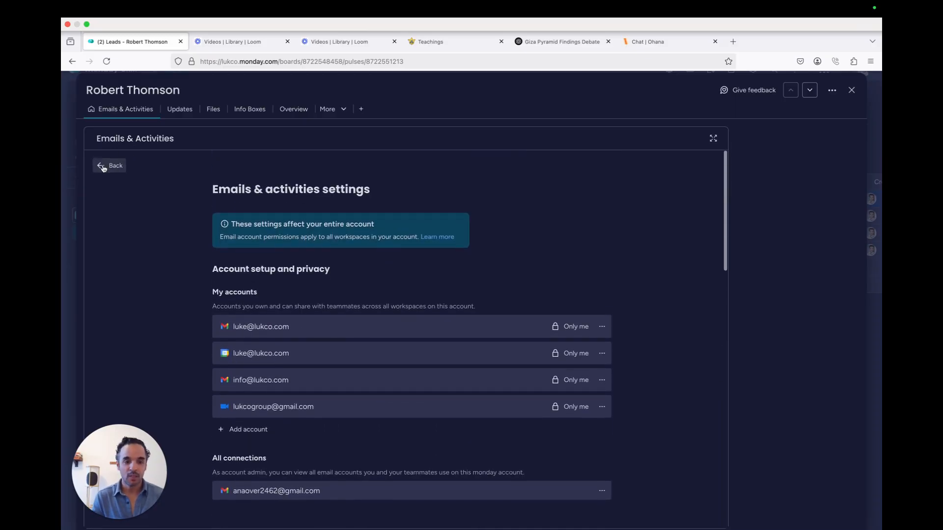
Start a new email to the lead with subject 'Hello' and body 'Hey Hiow are you.'
click(102, 165)
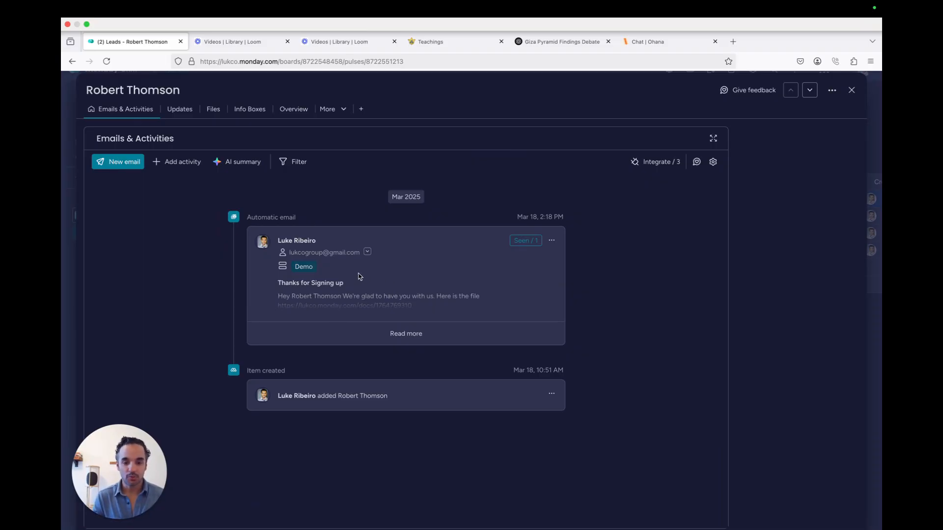
click(118, 165)
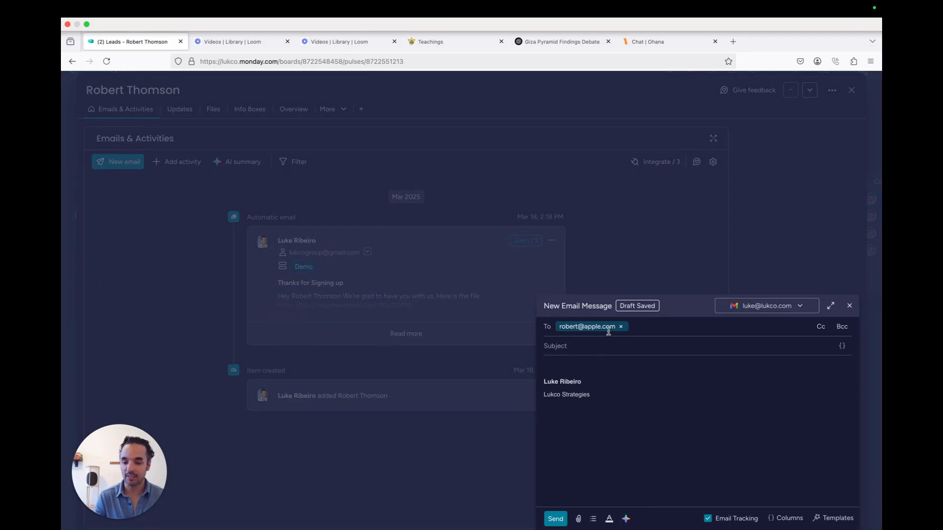
click(570, 346)
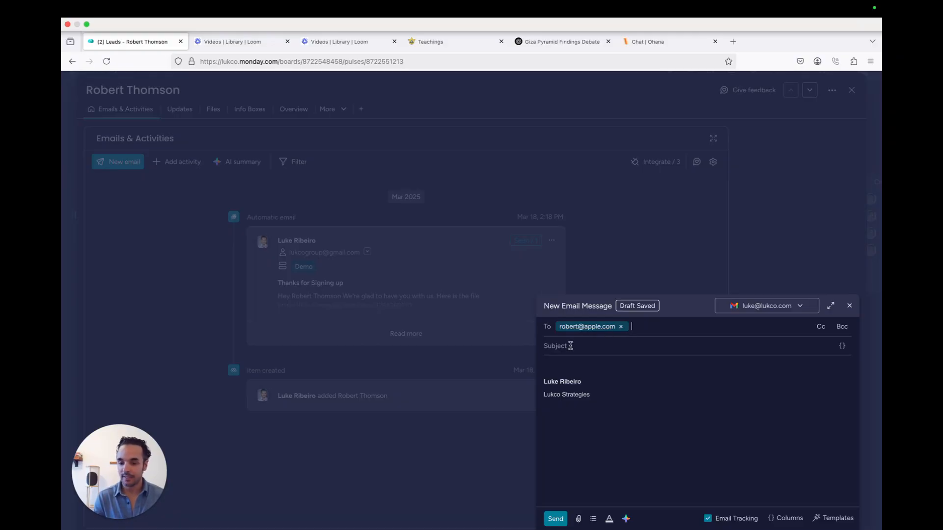
text(Hello)
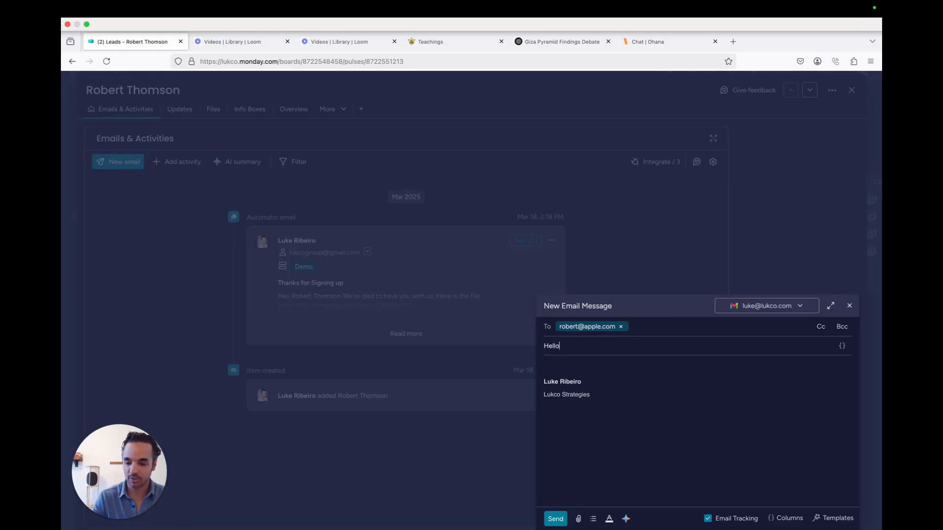
click(549, 364)
text(Hey)
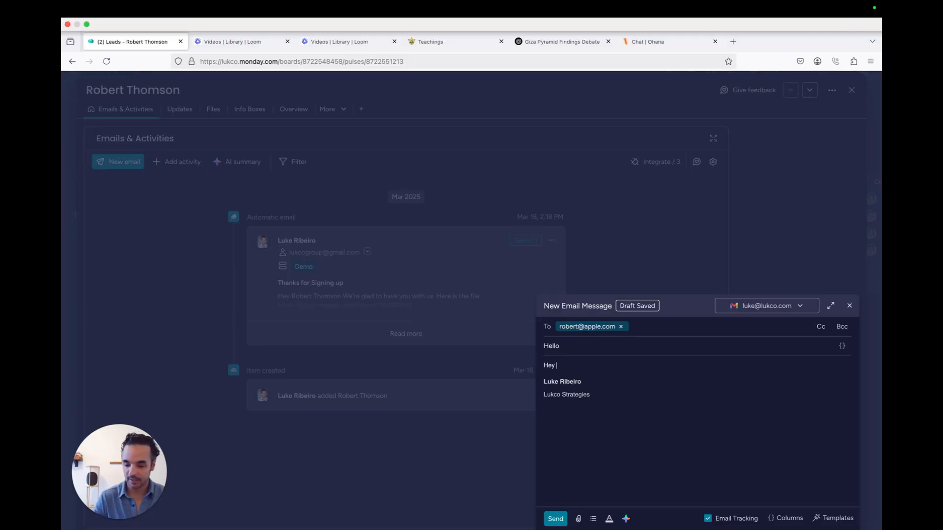
text( Hiow are yo)
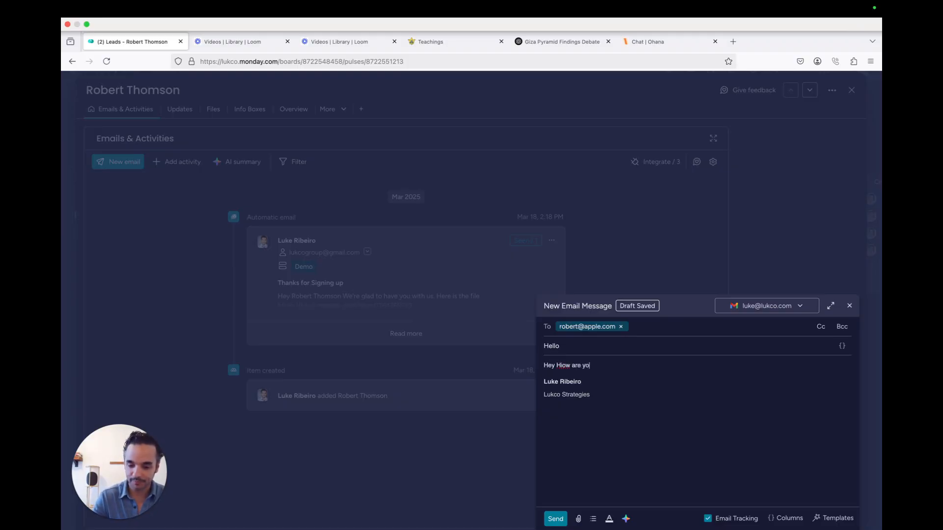
text(u.)
key(Return)
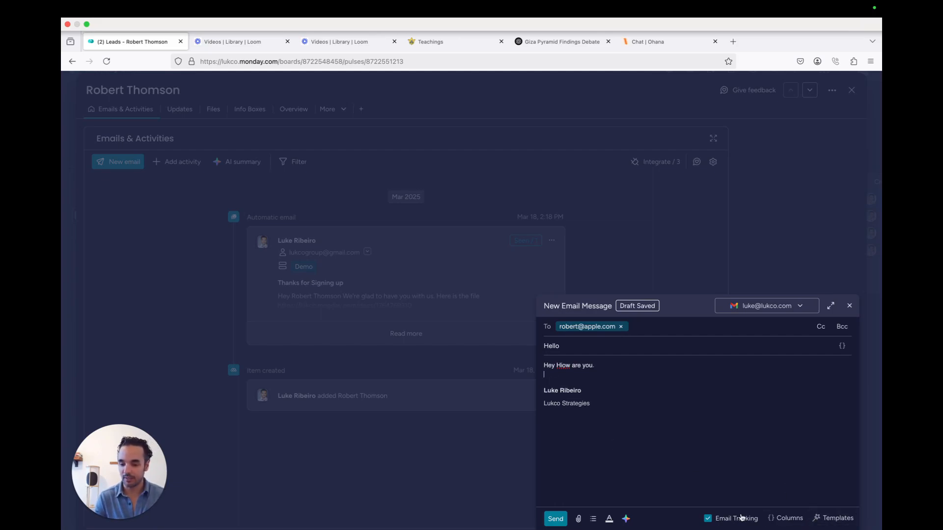
Insert the lead's Item Name field into the greeting, add 'How are you', and send the email
click(782, 519)
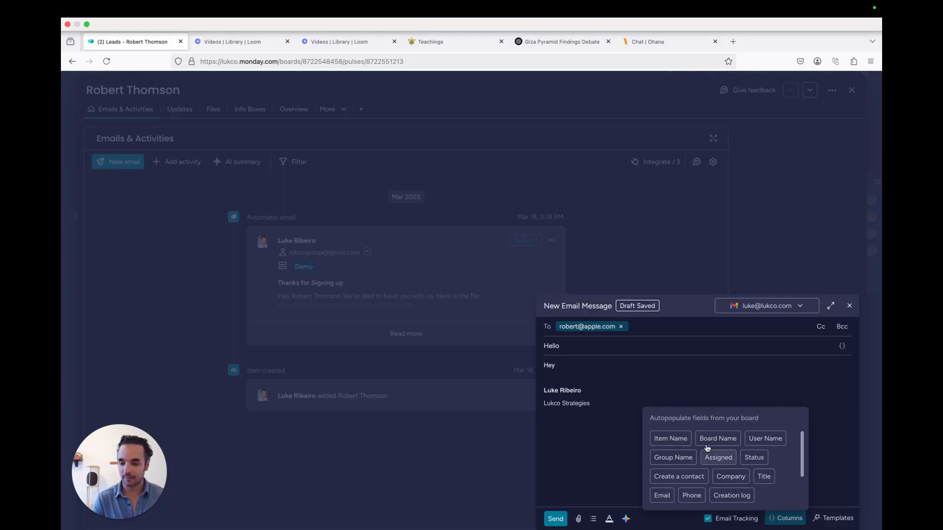
click(670, 438)
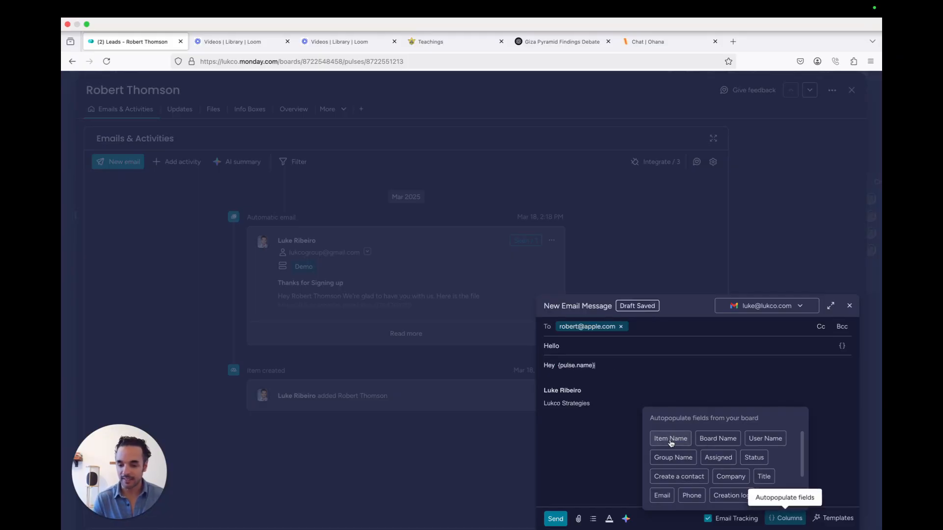
key(Return)
key(Return)
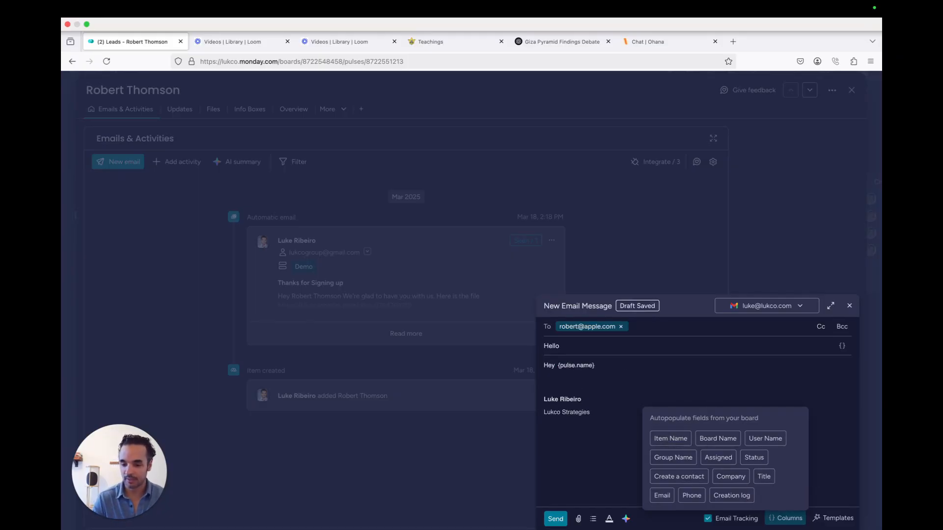
text(How are you)
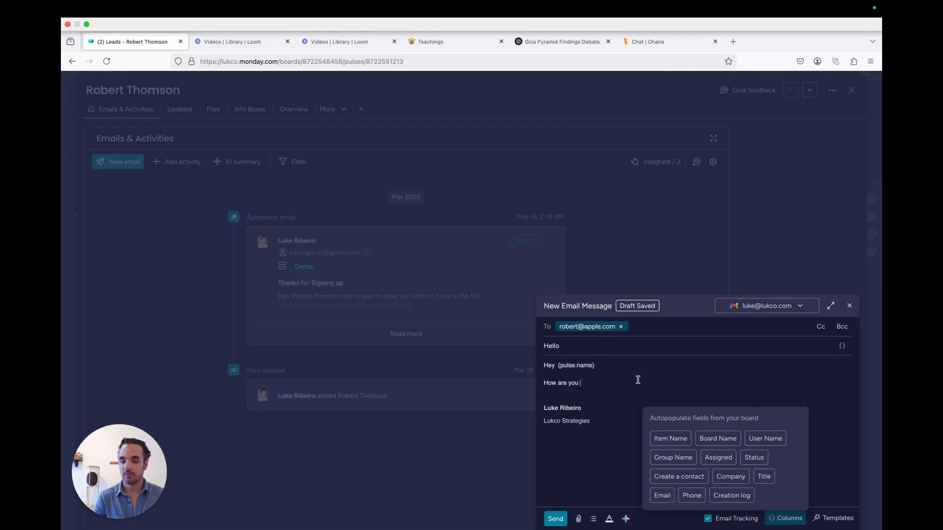
click(637, 379)
click(555, 520)
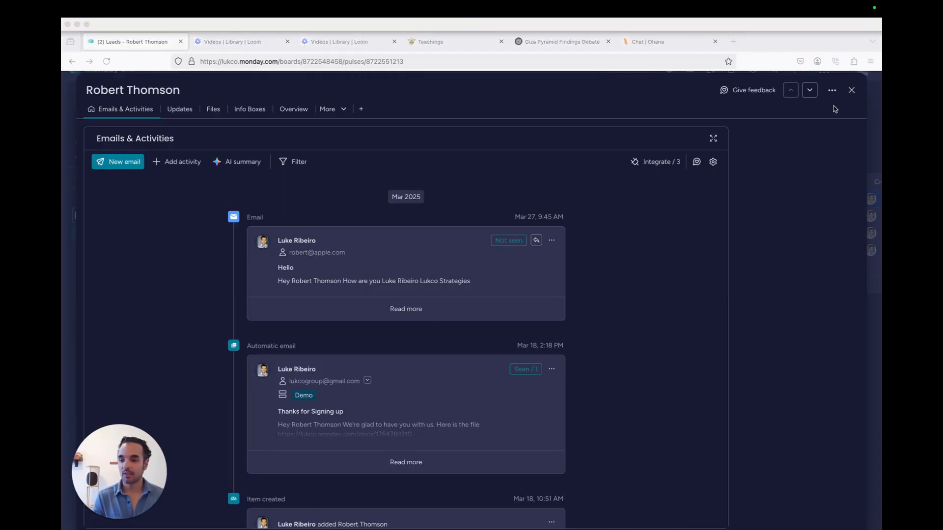
Close the lead's item panel to return to the Leads board
click(851, 90)
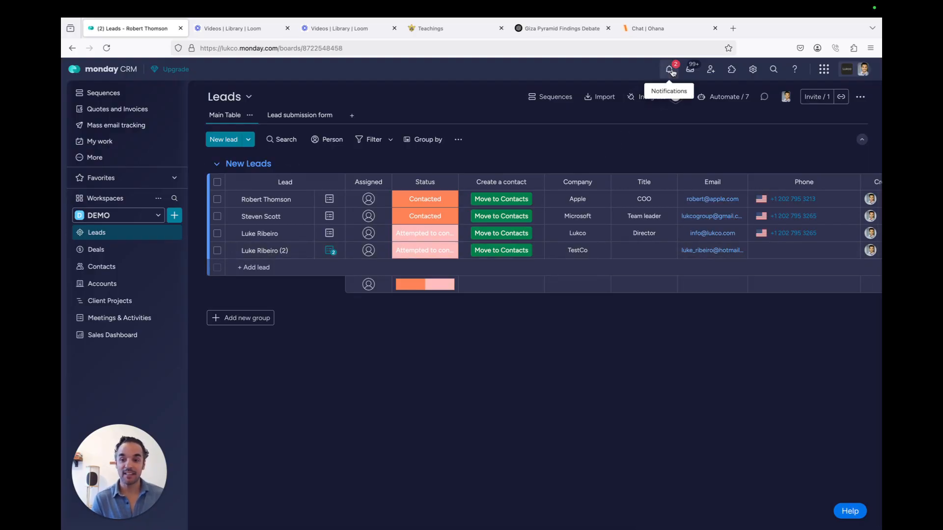
Open another lead's Emails & Activities, expand the 2nd Email, and show its actions menu
click(330, 252)
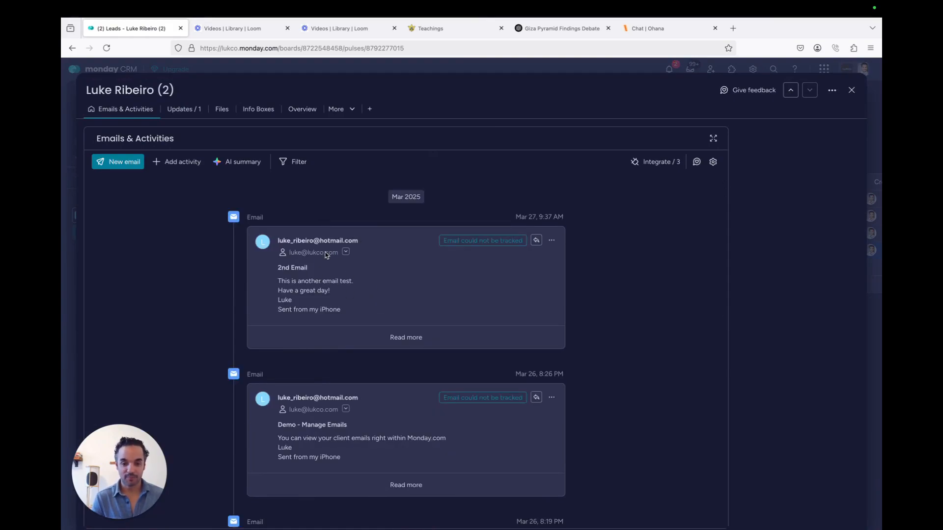
scroll(335, 294, down, 2)
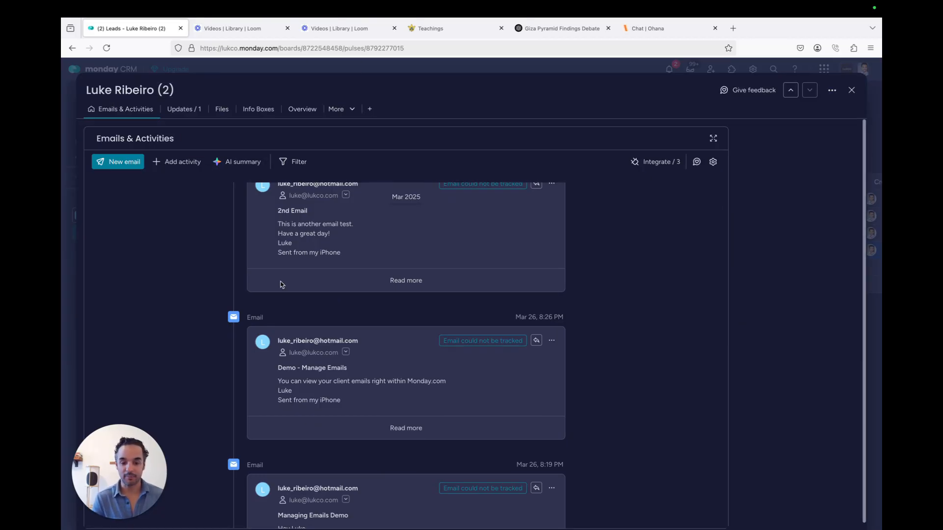
mouse_move(346, 354)
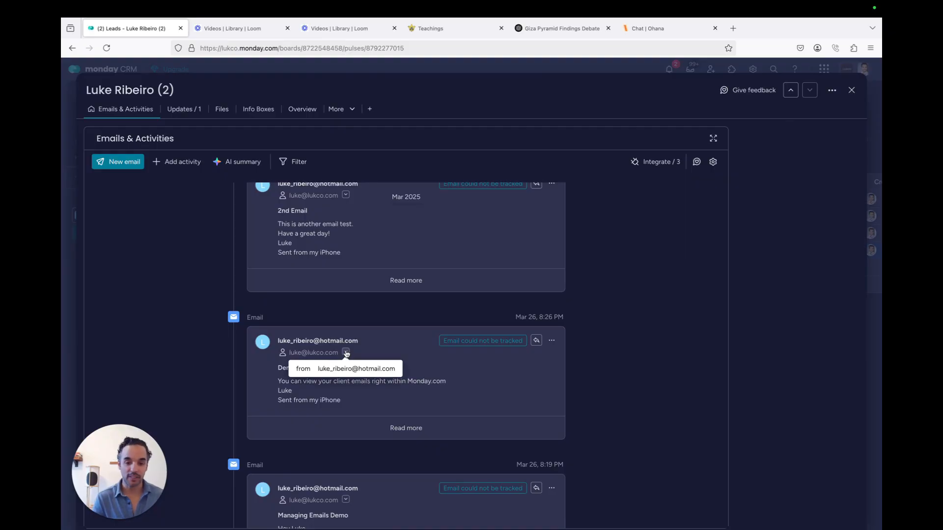
scroll(364, 355, up, 2)
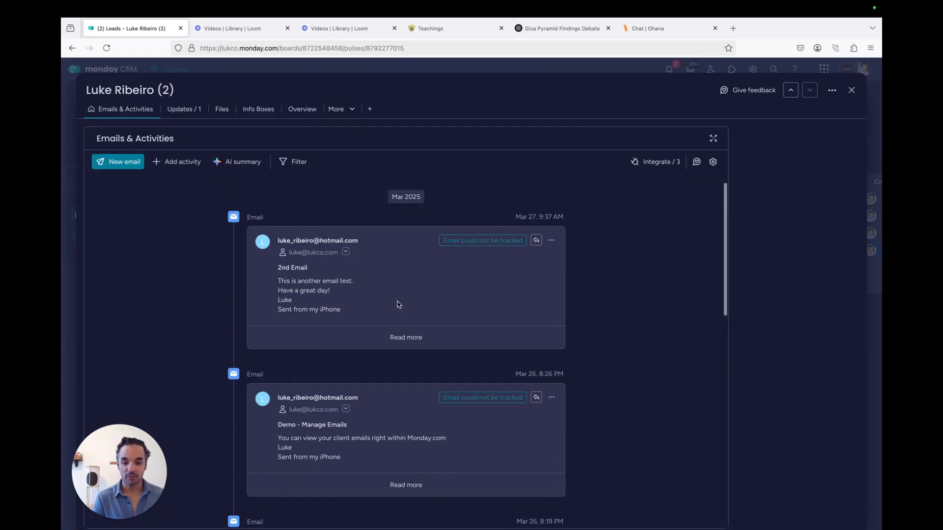
click(406, 339)
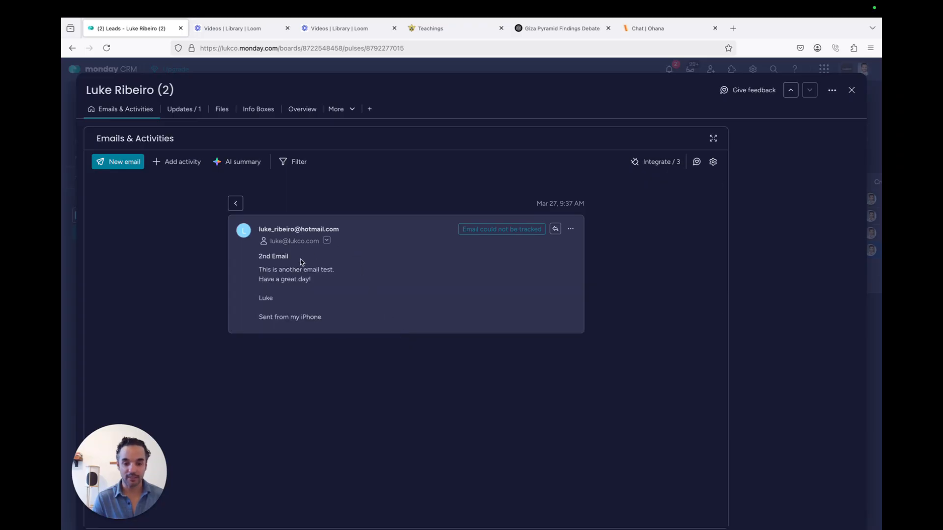
click(571, 230)
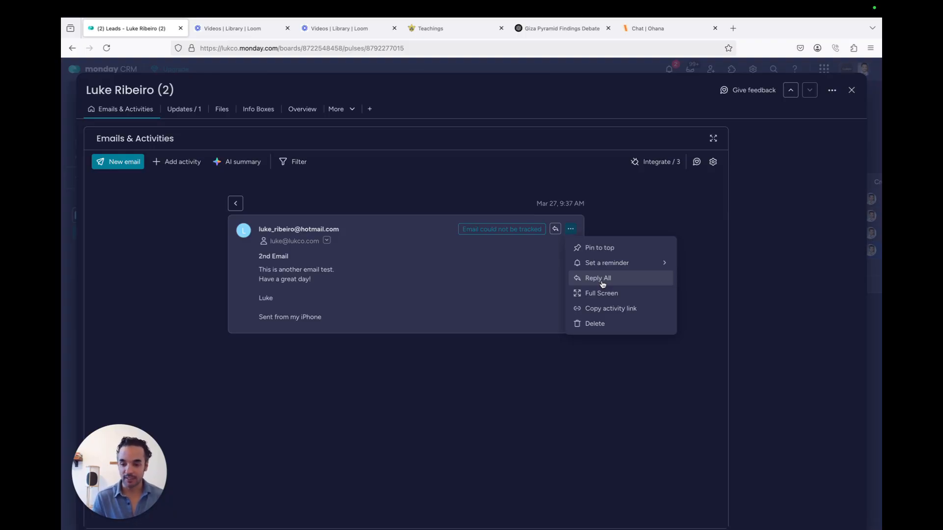
Reply All to the 2nd Email with 'Hey' and 'Thanks for emailing', and send it
click(555, 229)
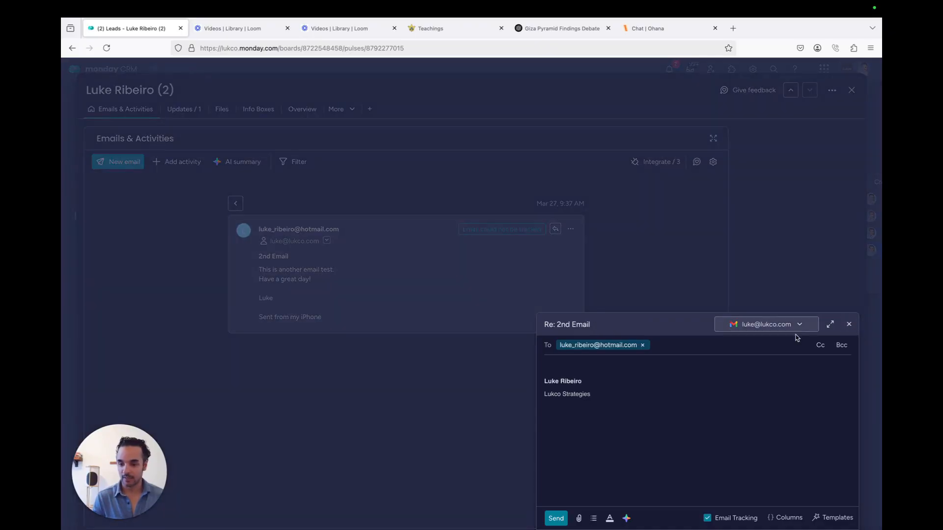
text(Hey)
key(Return)
key(Return)
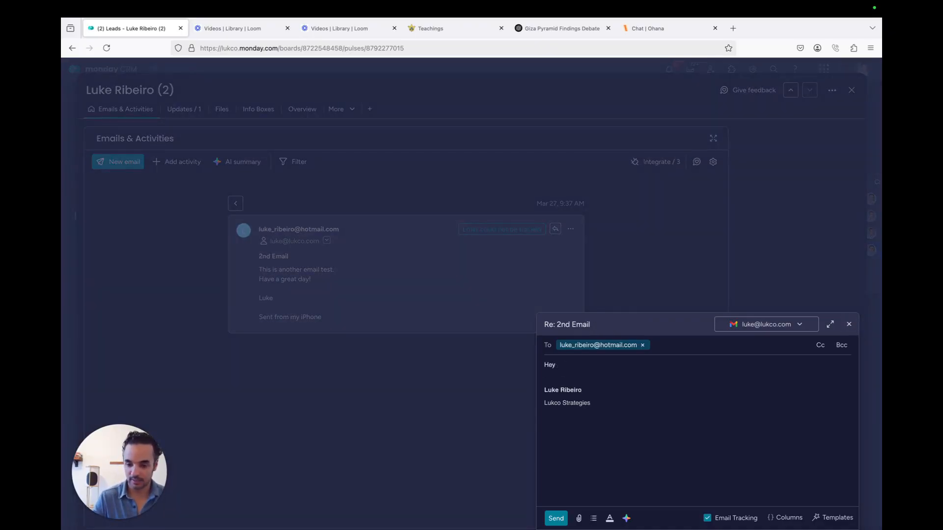
text(Thanks for emailing)
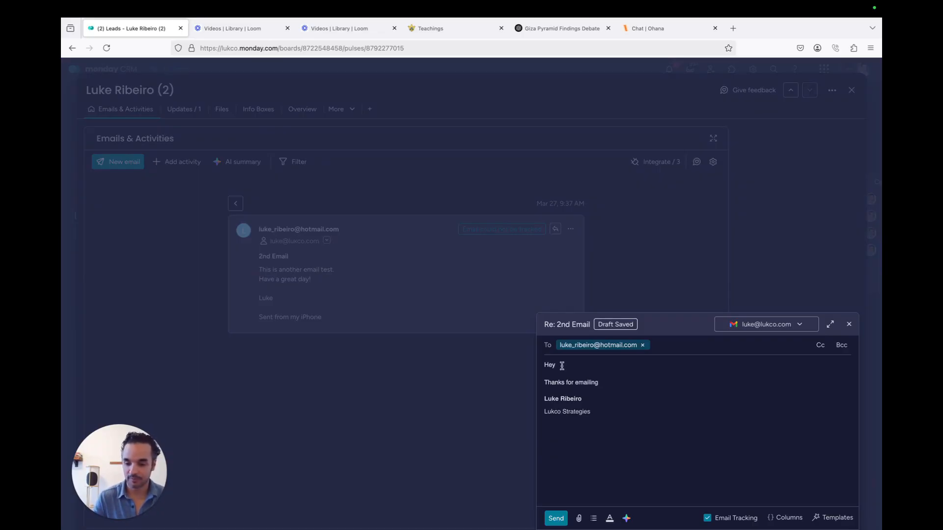
click(549, 520)
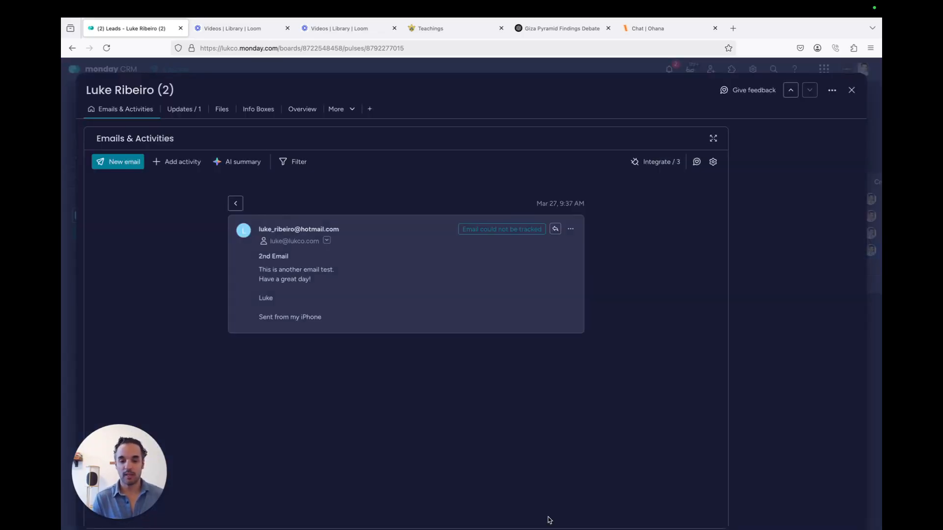
Return to the lead's full timeline and scroll to check the sent Re: 2nd Email reply
click(235, 207)
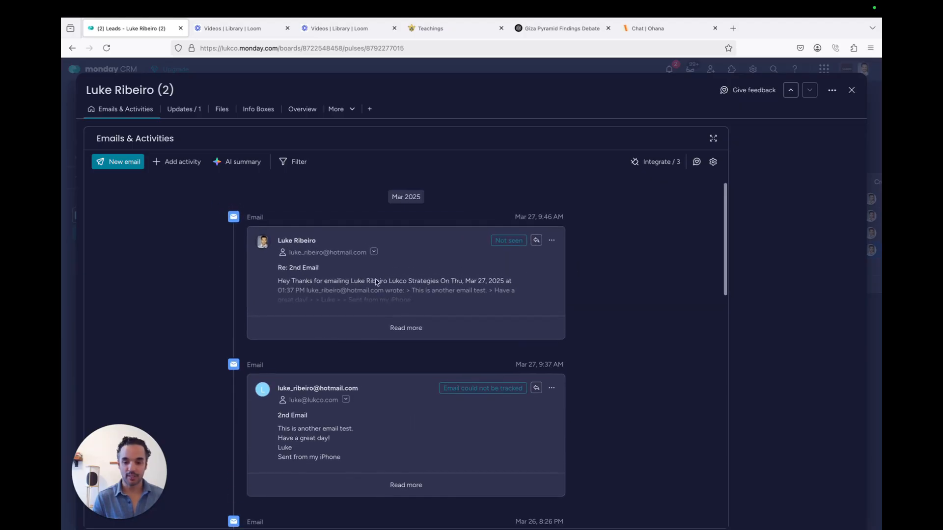
scroll(433, 334, down, 7)
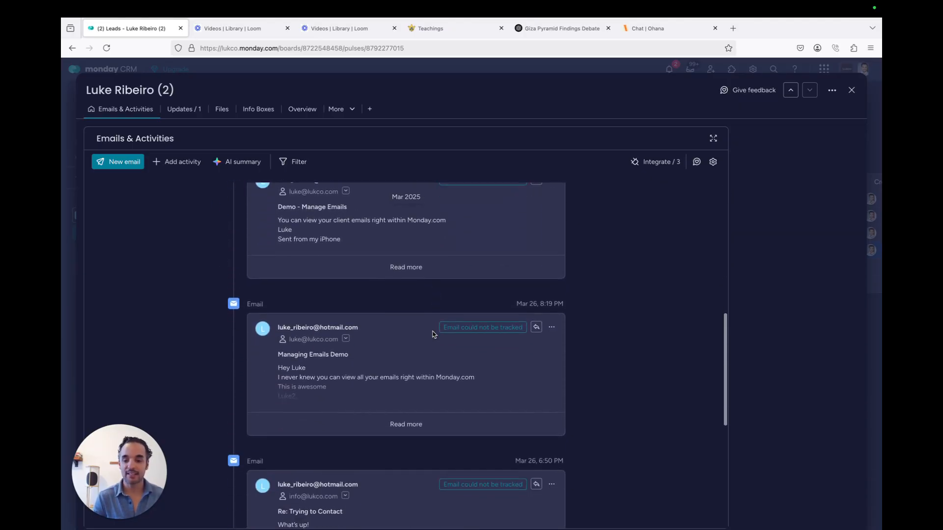
scroll(433, 334, down, 5)
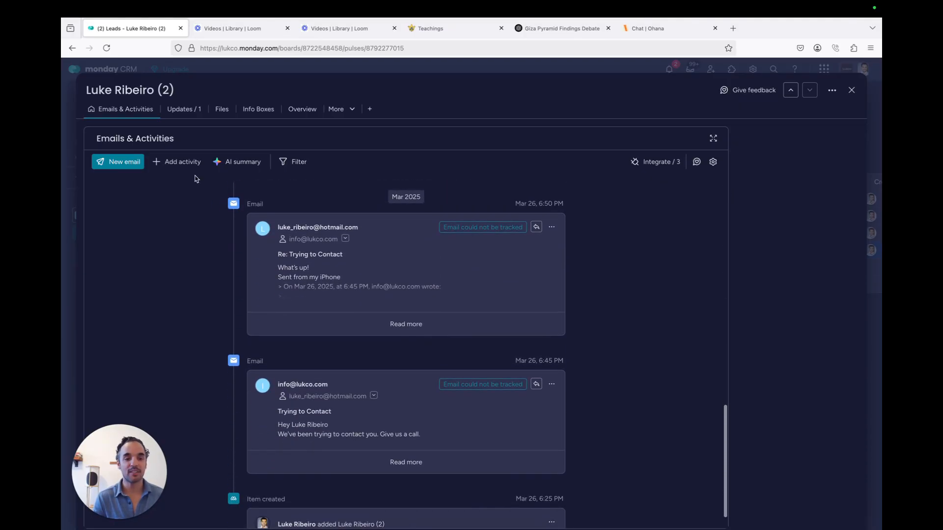
scroll(388, 343, up, 7)
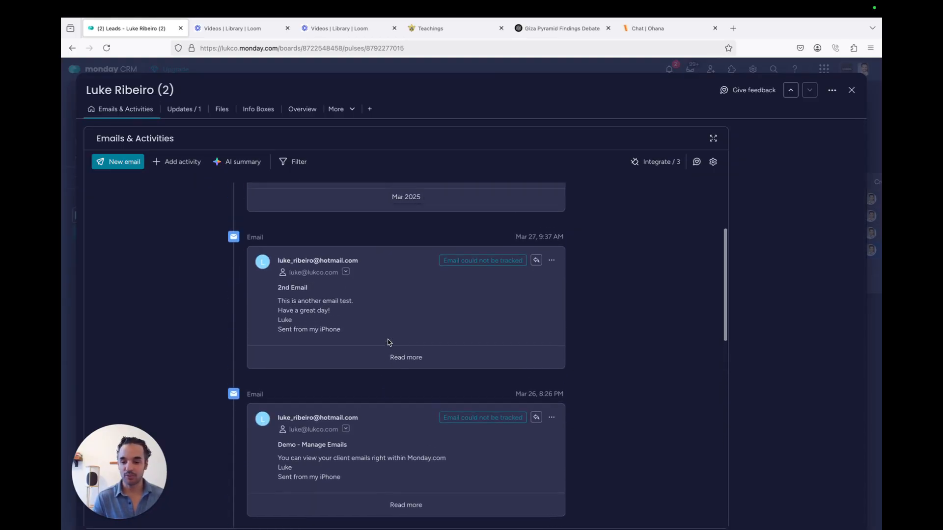
scroll(388, 342, up, 3)
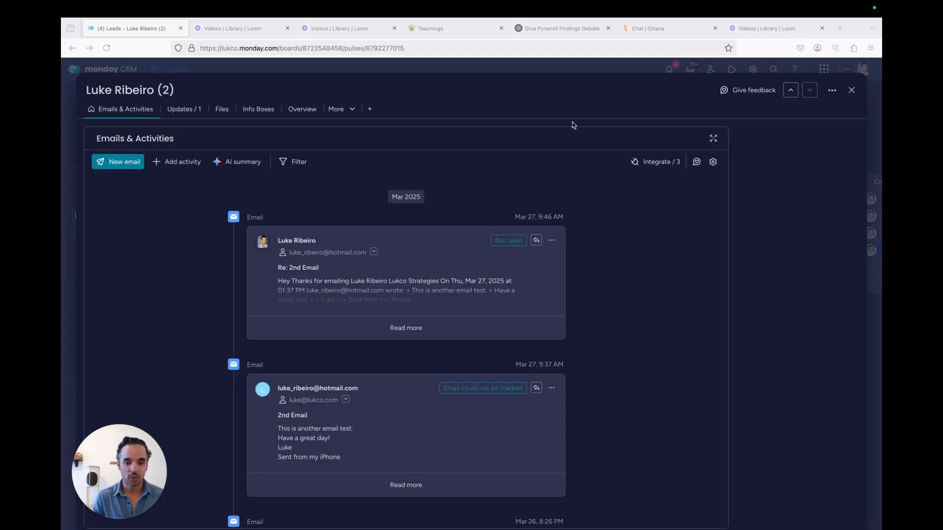
Start a new email greeting 'Hey' plus the name field, followed by the four-reasons intro sentence
click(125, 164)
click(557, 362)
text(Hey)
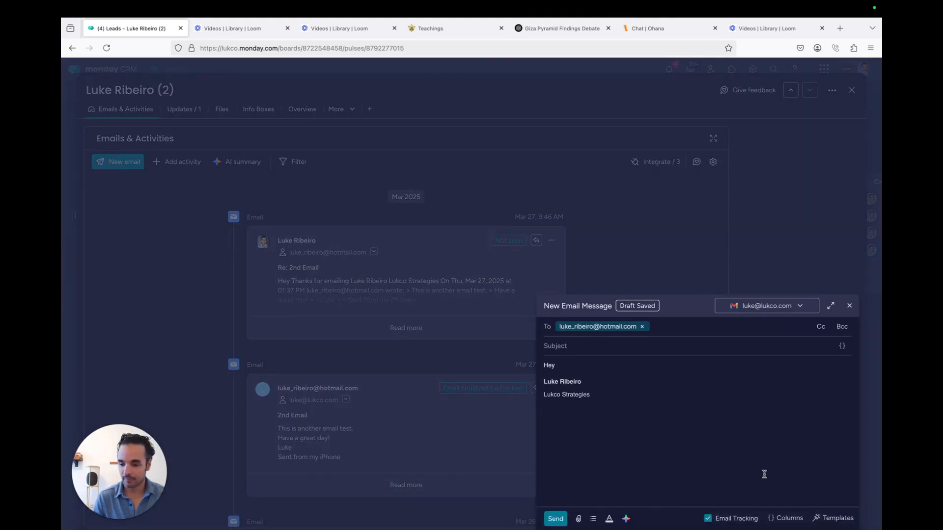
click(778, 519)
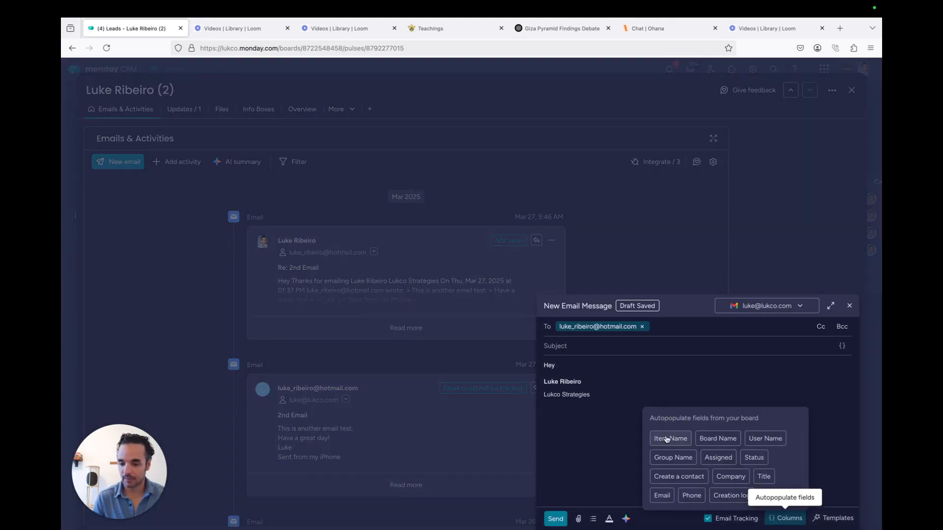
click(667, 437)
click(617, 364)
key(Return)
key(Return)
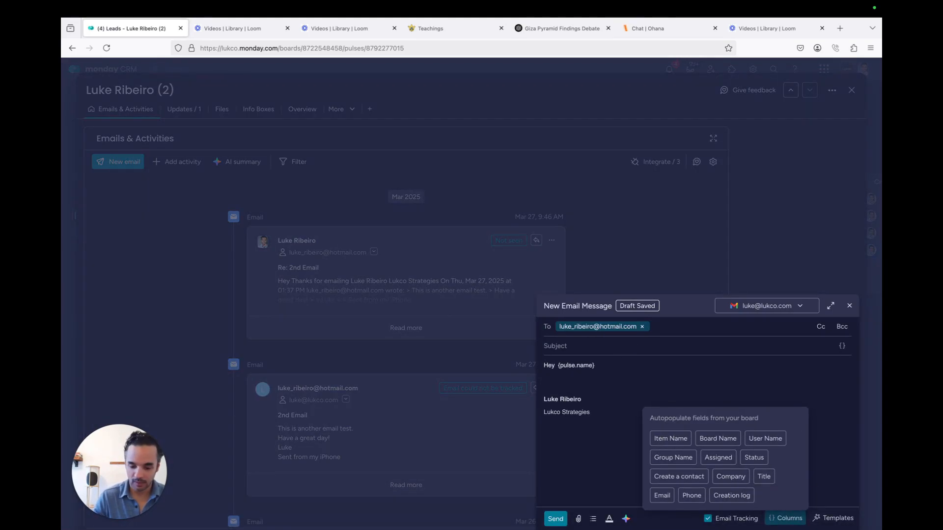
text(Thanks for the)
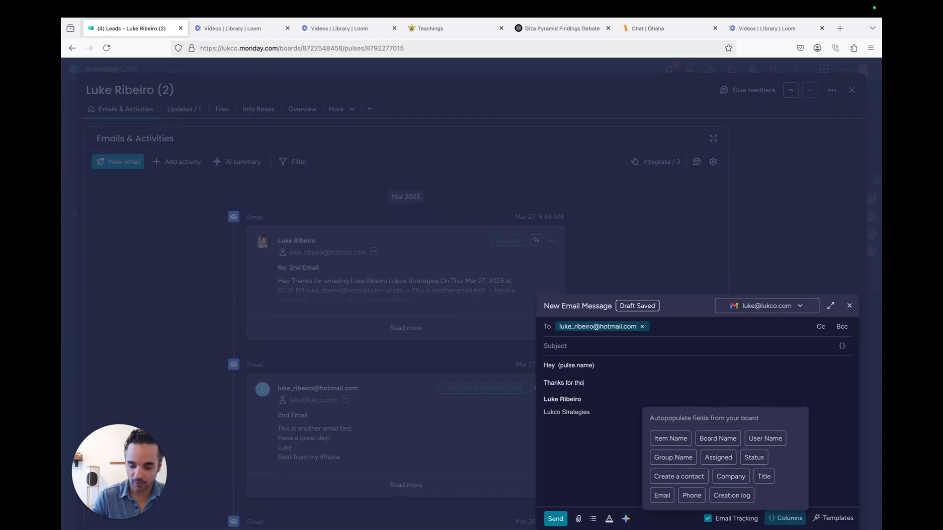
text( talk)
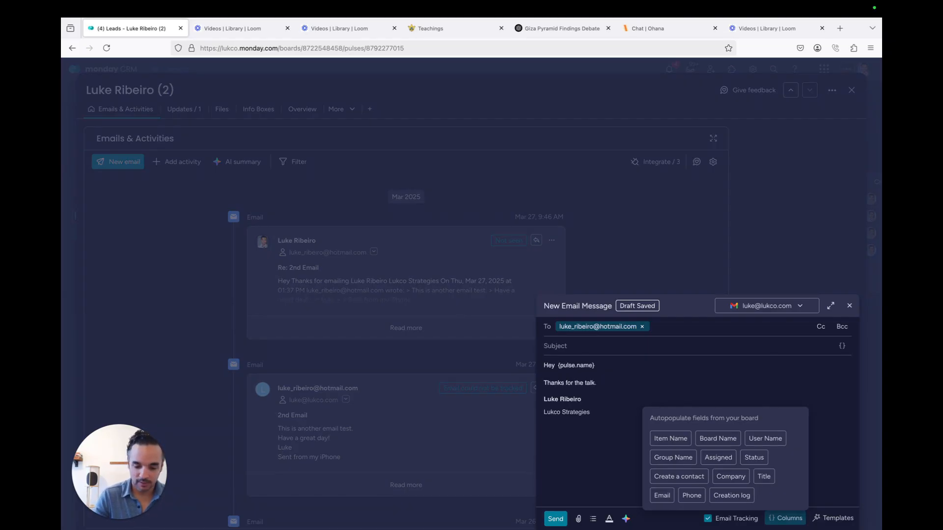
text(. As dis)
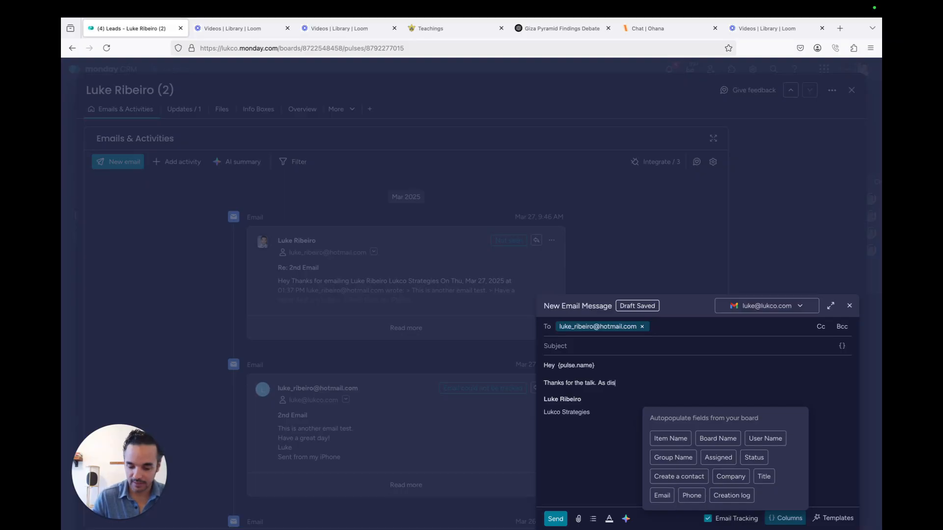
text(cussed, here )
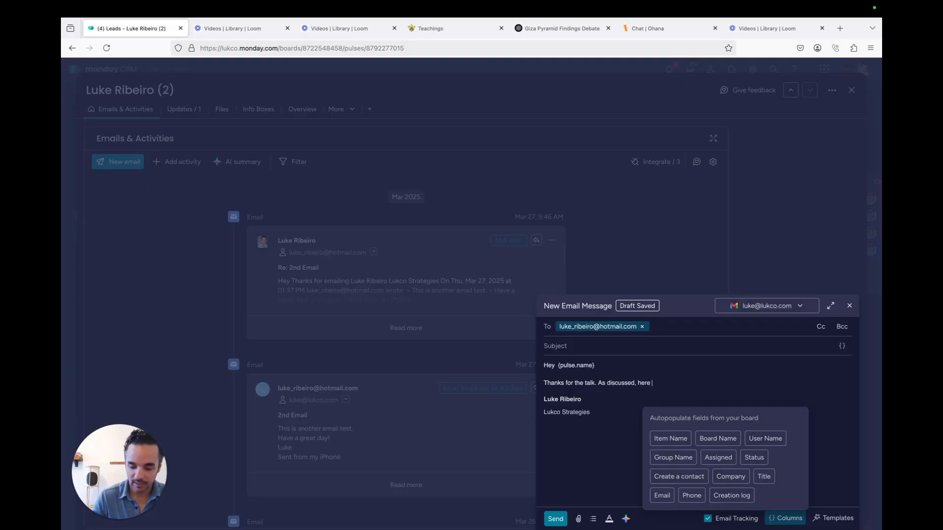
text(are the 4)
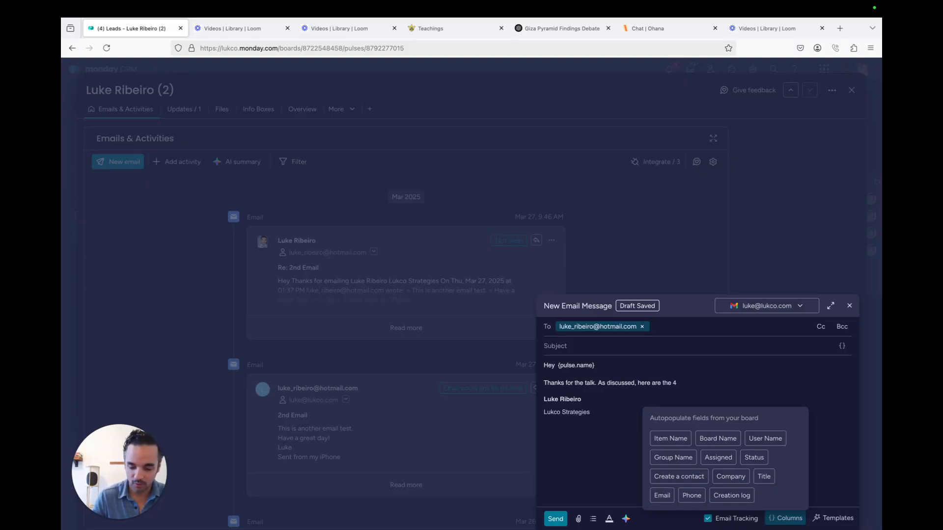
text( reasons why y)
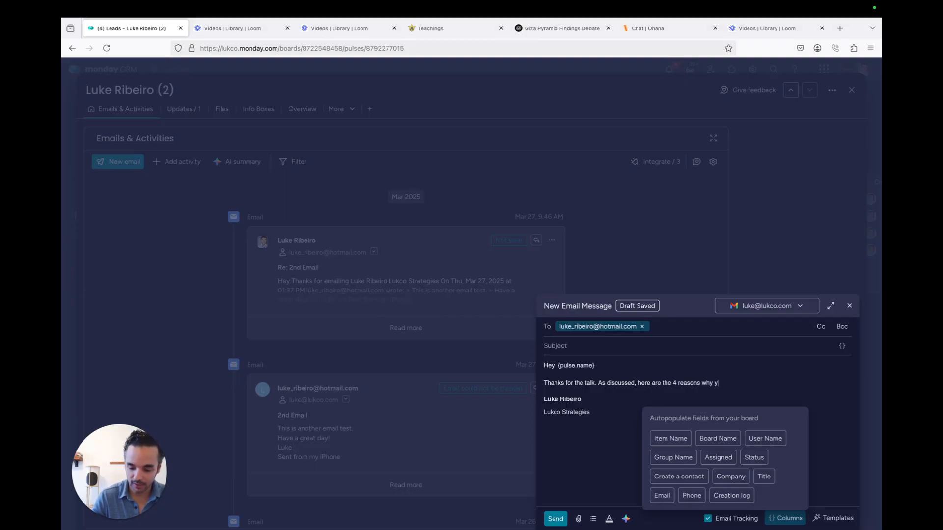
text(ou should use )
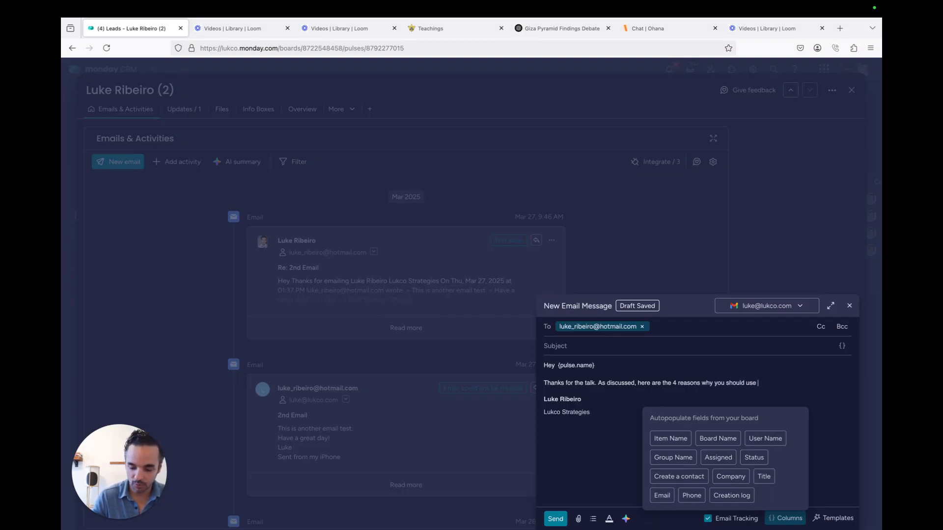
text(Monday.com)
Add a numbered list of points 1- through 4 below the intro sentence
key(Return)
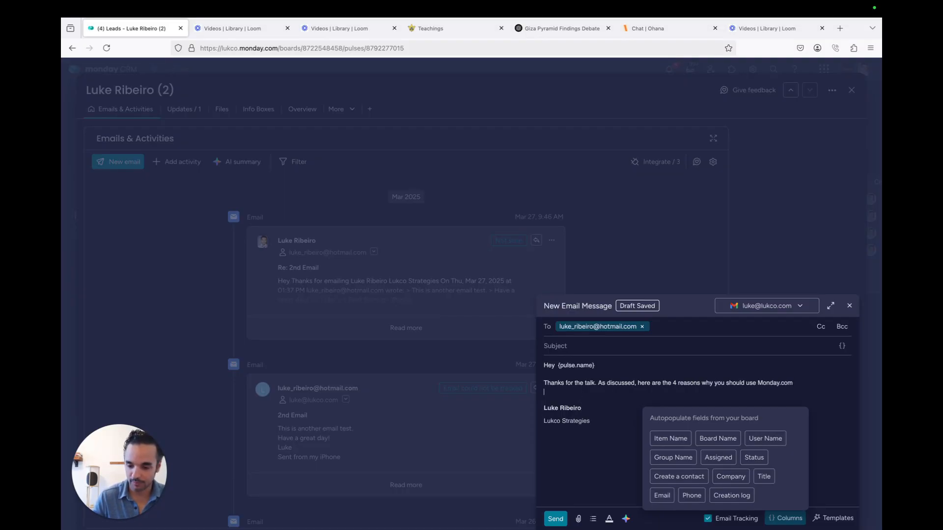
key(Return)
text(1-)
key(Return)
text(2)
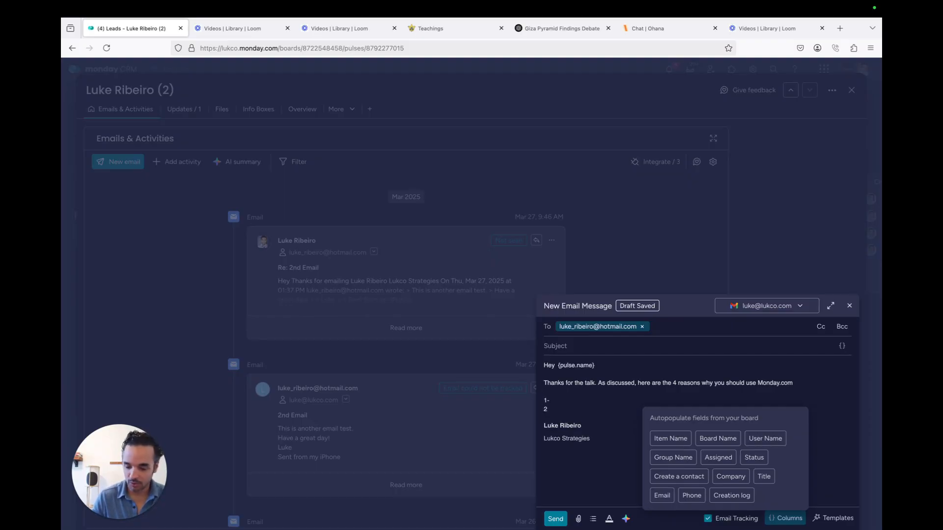
text(-)
key(Return)
text(3-)
key(Return)
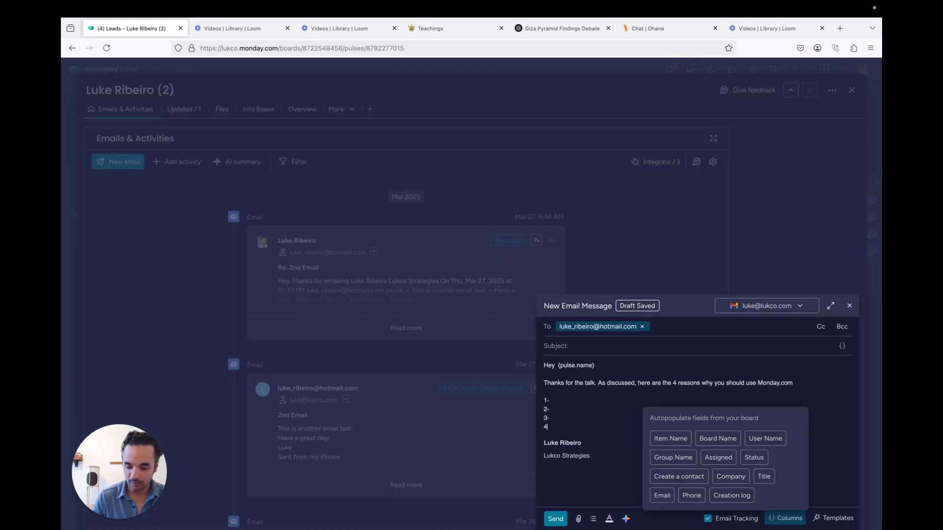
text(4)
key(Return)
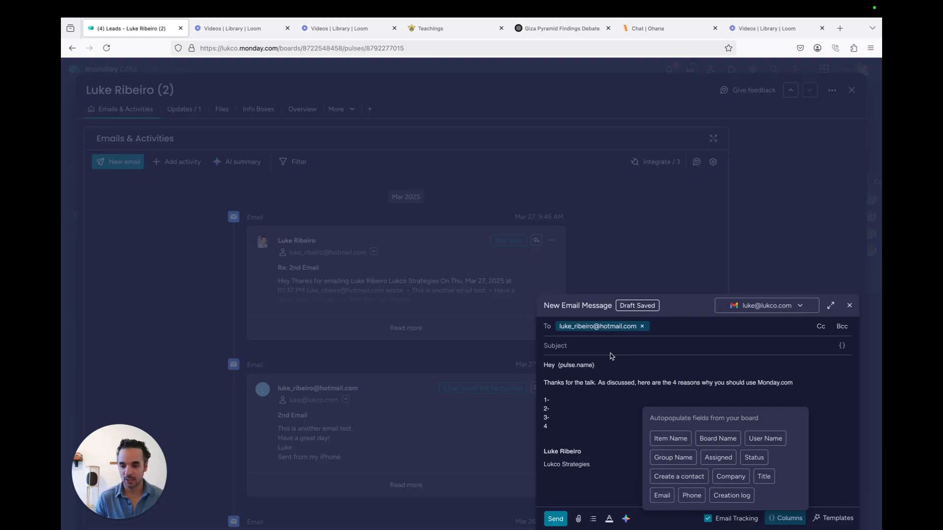
Save the draft as a new email template named 'Monday Demo' and close the compose window
click(817, 396)
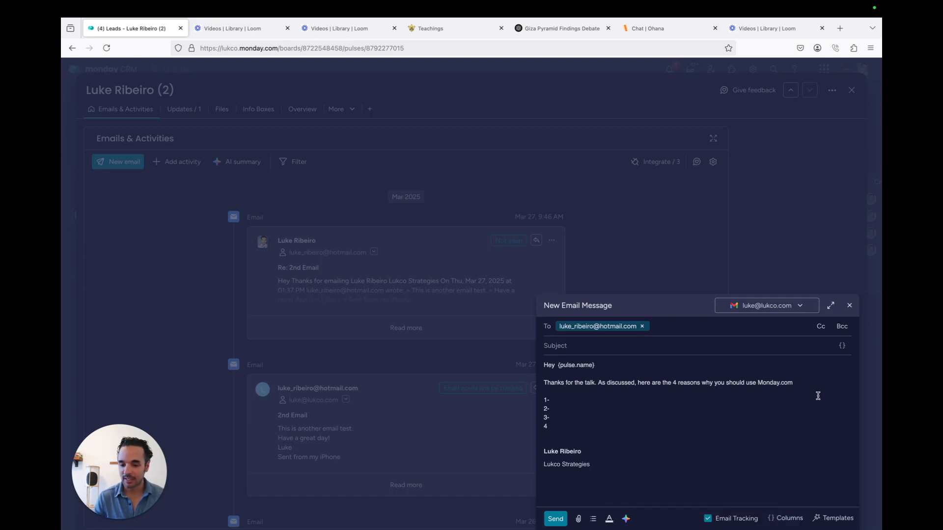
click(828, 519)
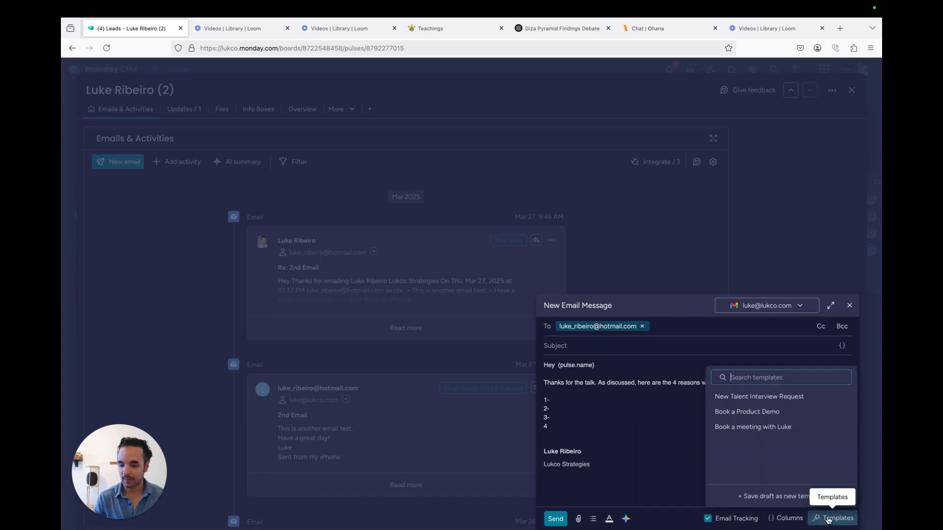
click(760, 496)
click(744, 436)
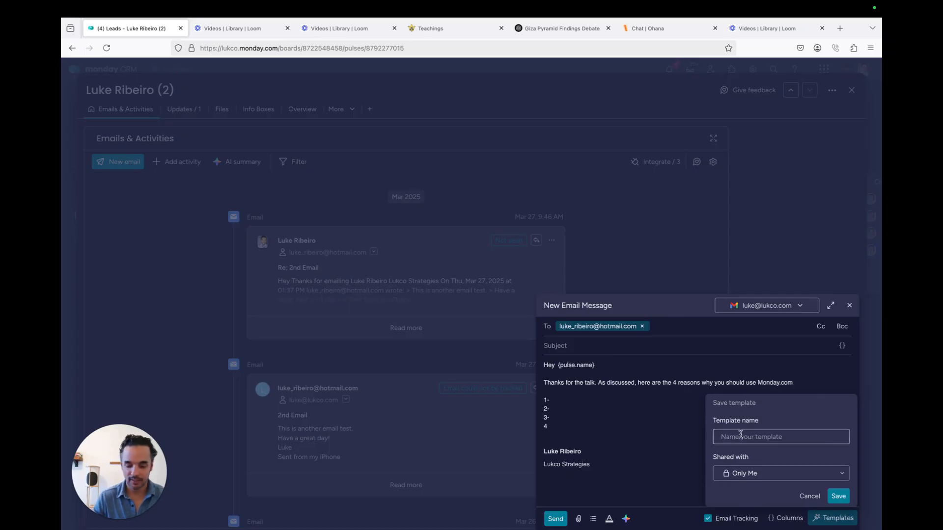
text(Monday De)
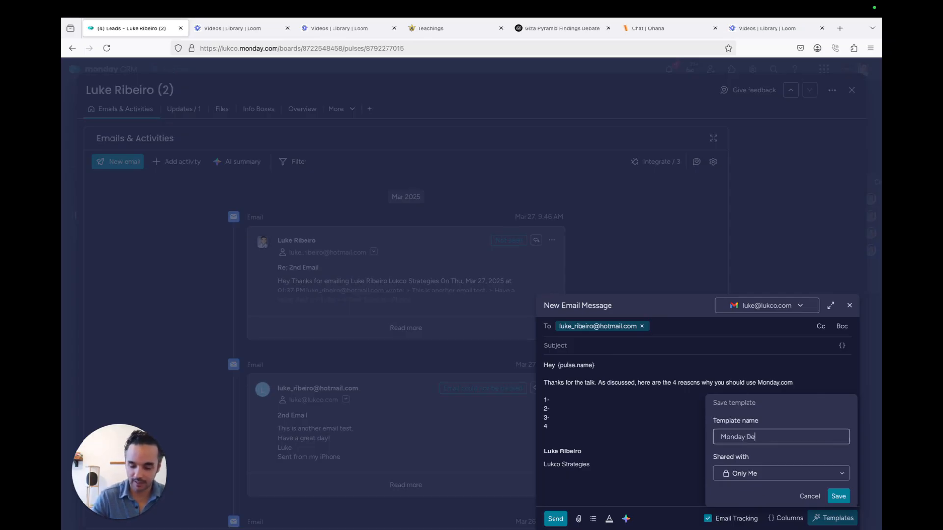
text(mo)
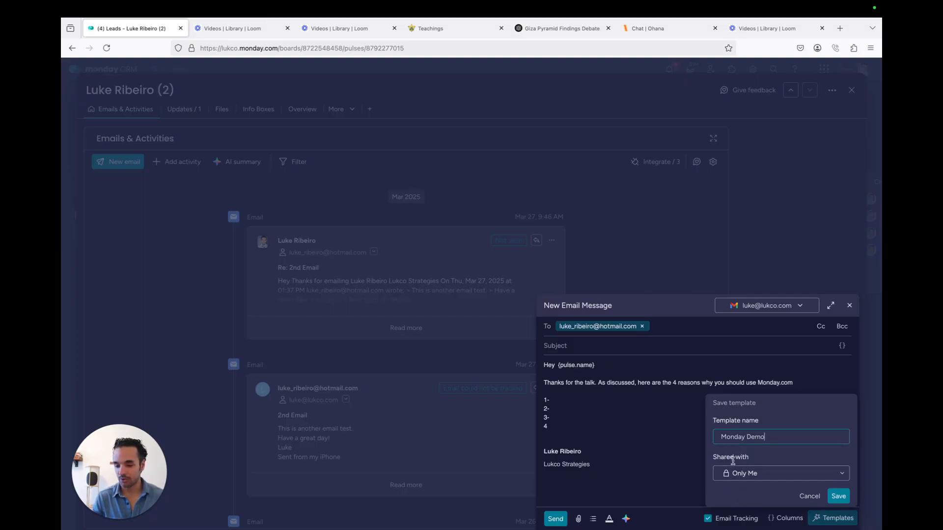
click(834, 493)
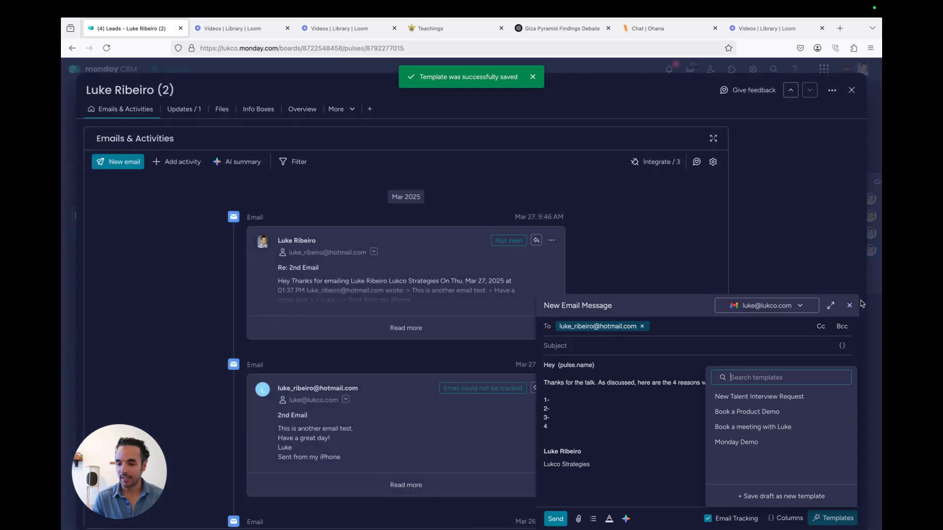
click(850, 305)
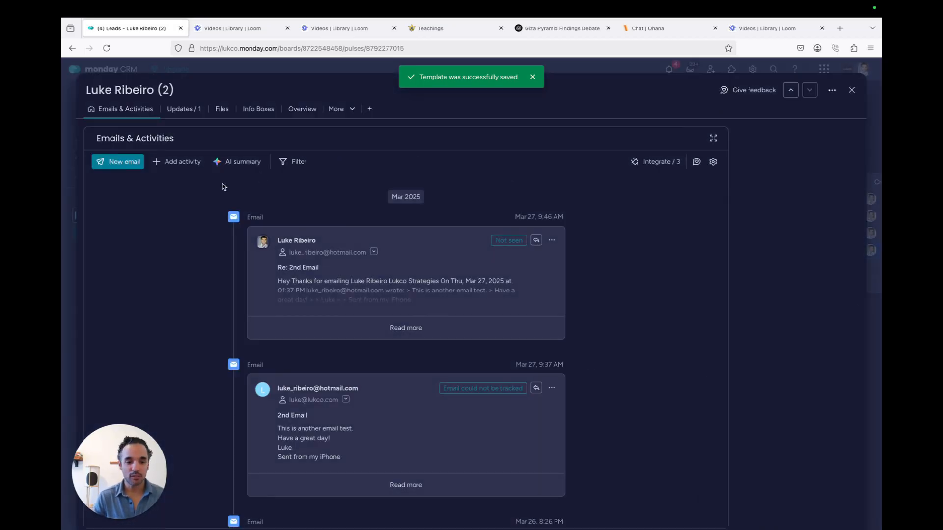
Start a new email to the lead, erase its default body, and insert the Monday Demo template
click(123, 167)
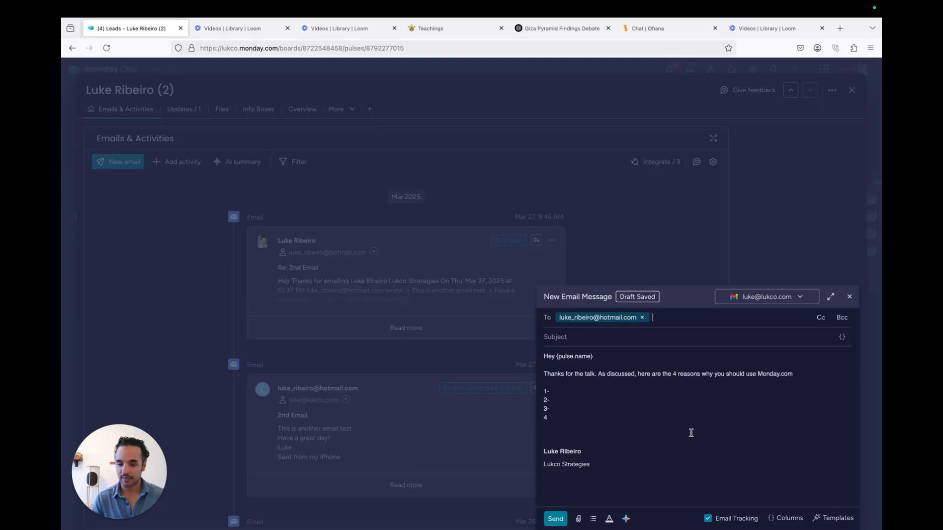
drag(555, 417, 541, 371)
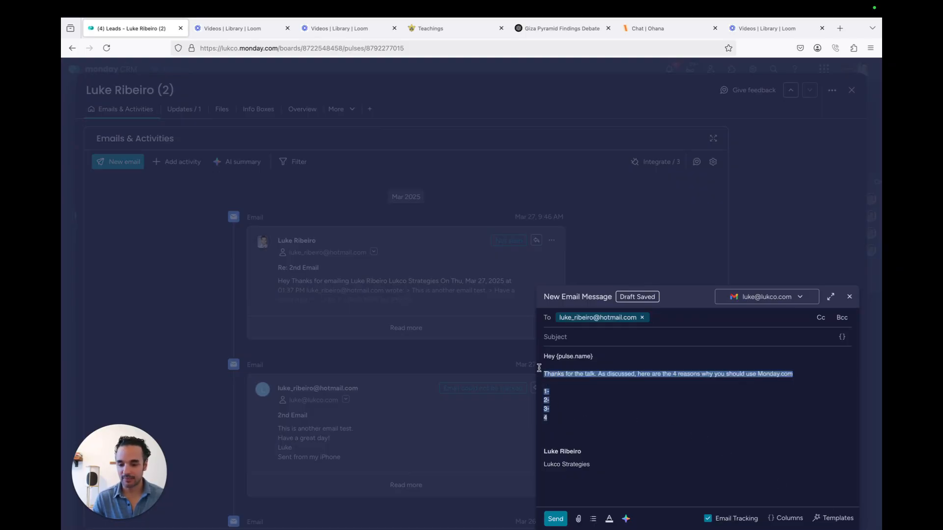
click(563, 426)
drag(563, 426, 540, 354)
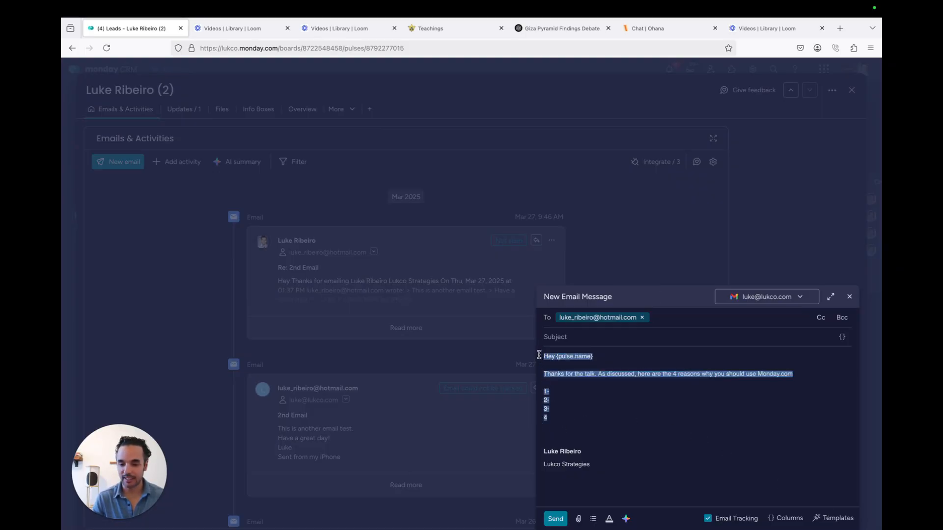
key(BackSpace)
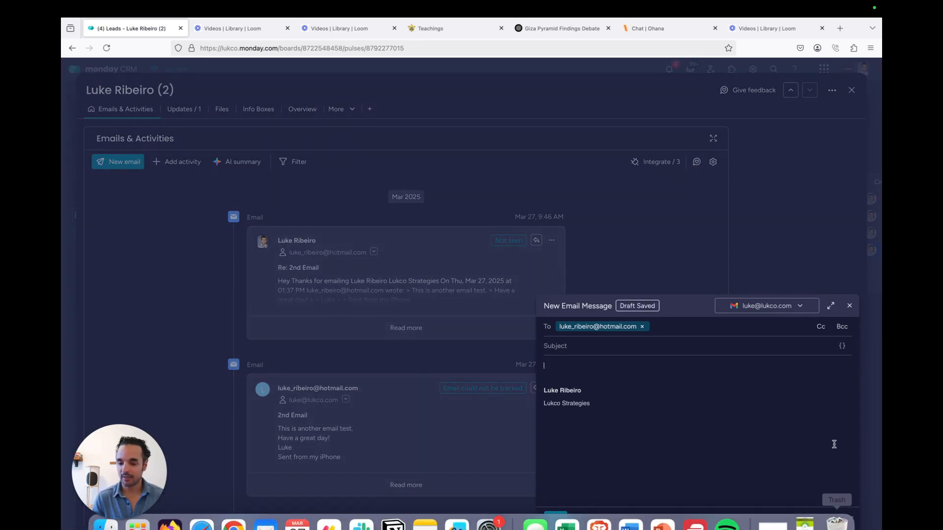
click(834, 518)
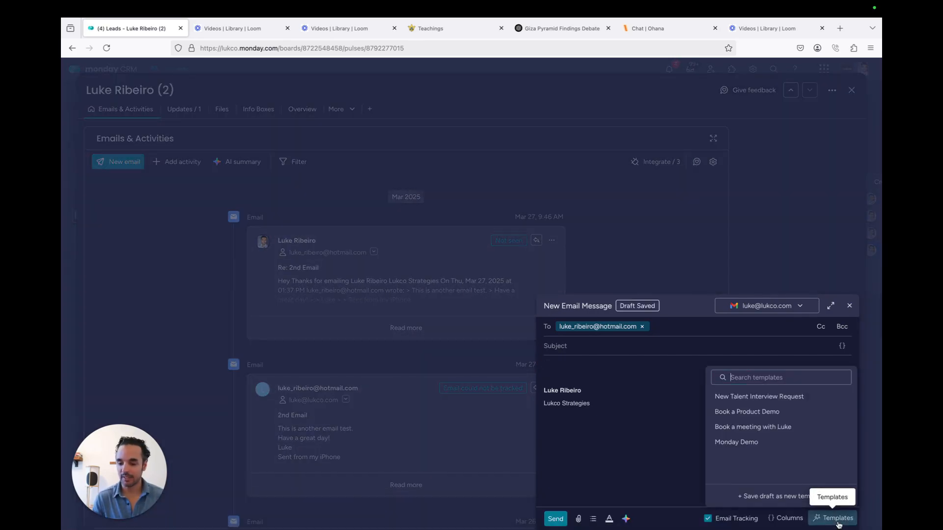
click(737, 443)
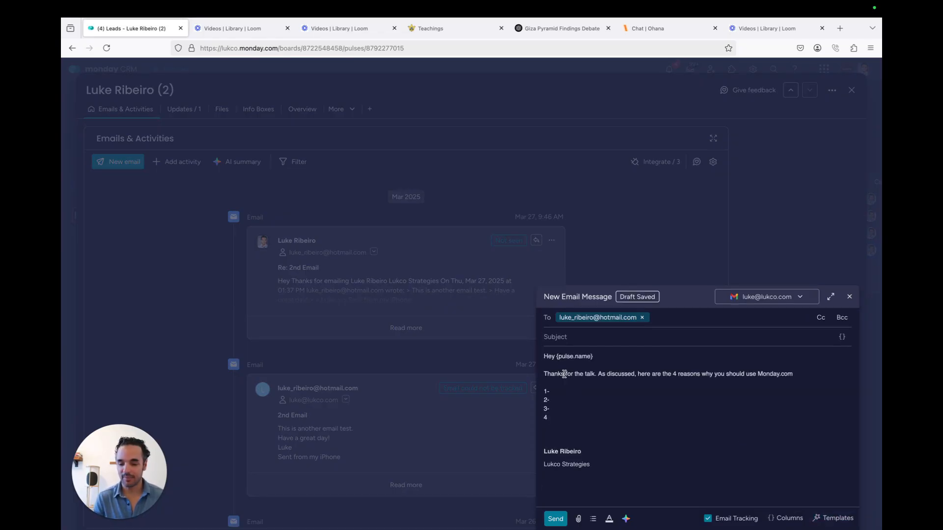
Send the Monday Demo templated email to the lead
click(556, 519)
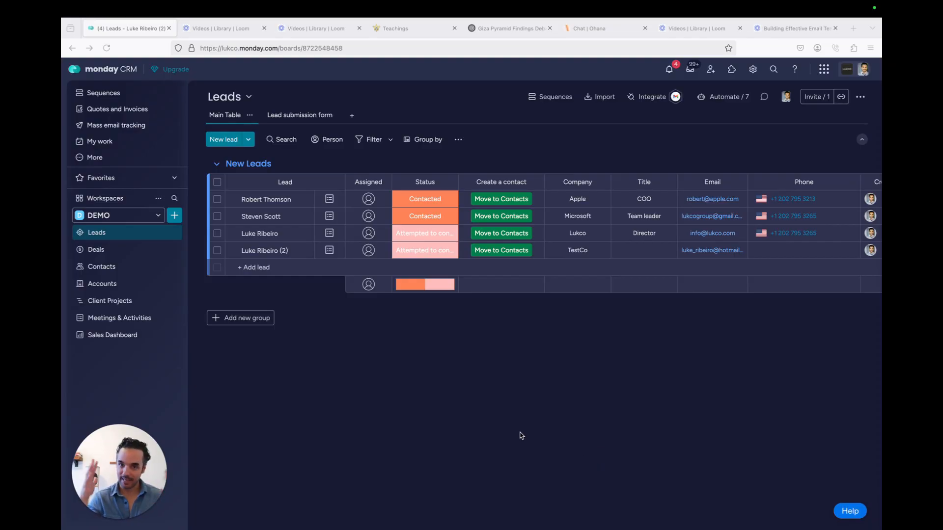
Start a mass email to all four leads with the subject 'Big sale today'
click(217, 184)
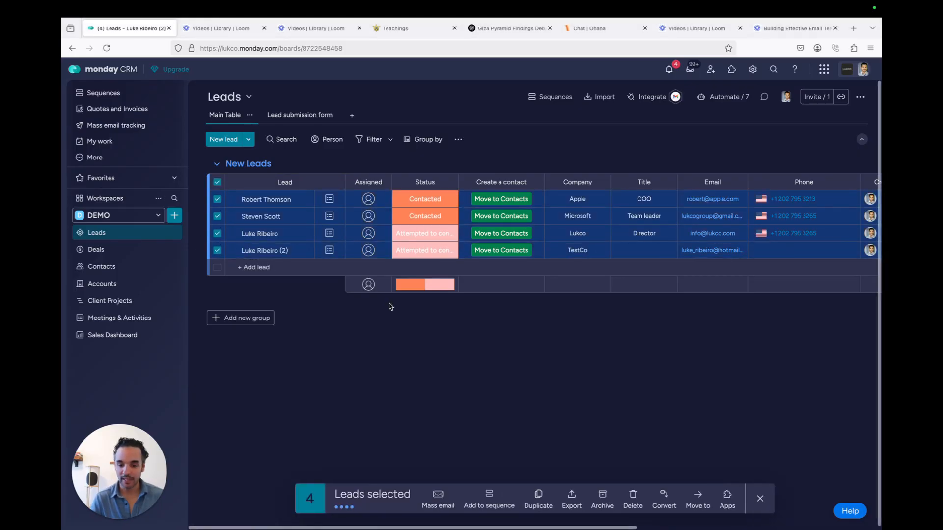
click(438, 505)
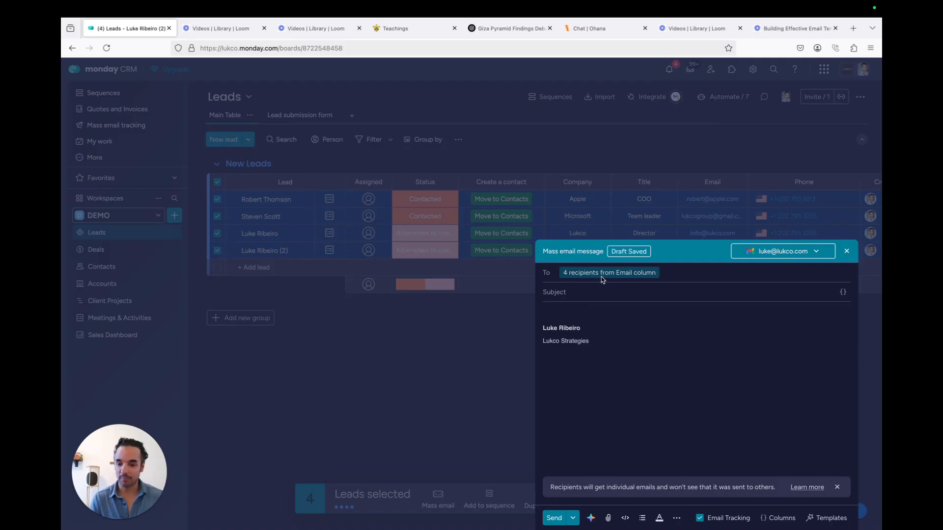
click(571, 292)
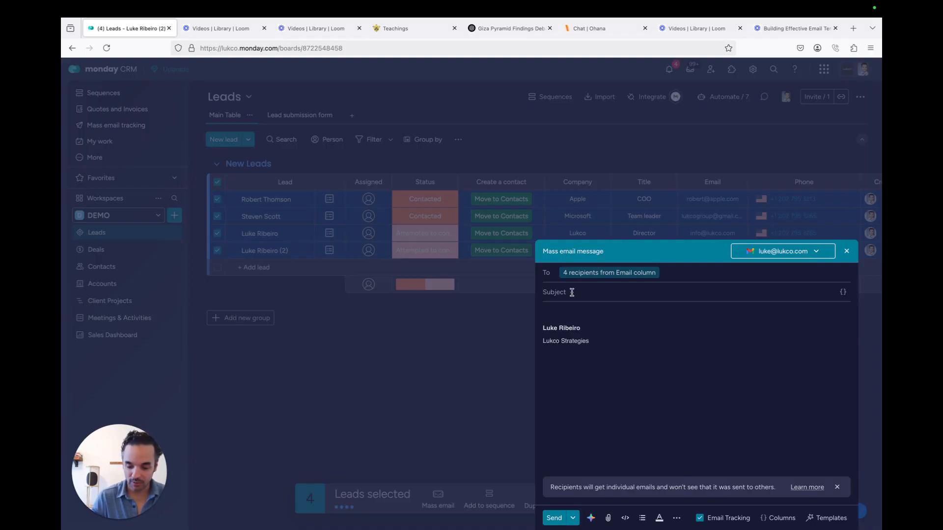
text(Big s)
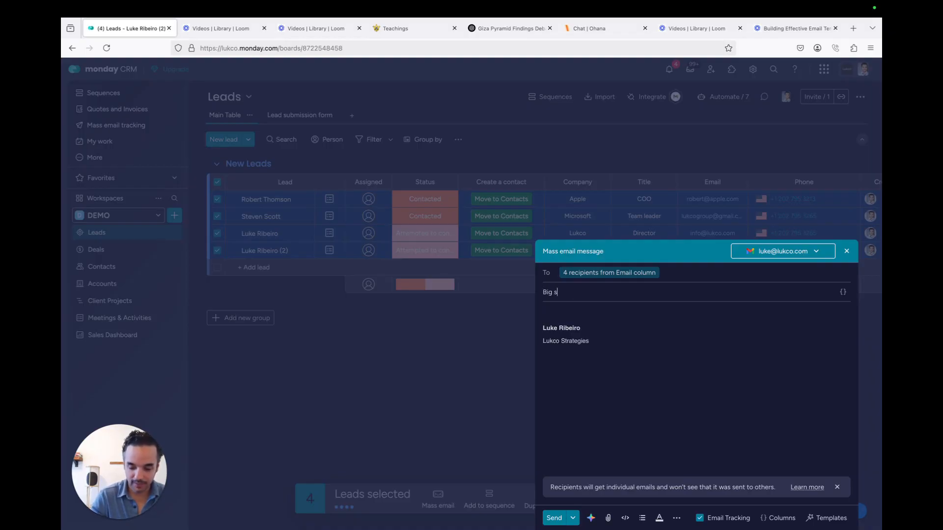
text(ale today)
Begin the mass email body with 'Hey', replacing the 'Save 20$' line
click(552, 314)
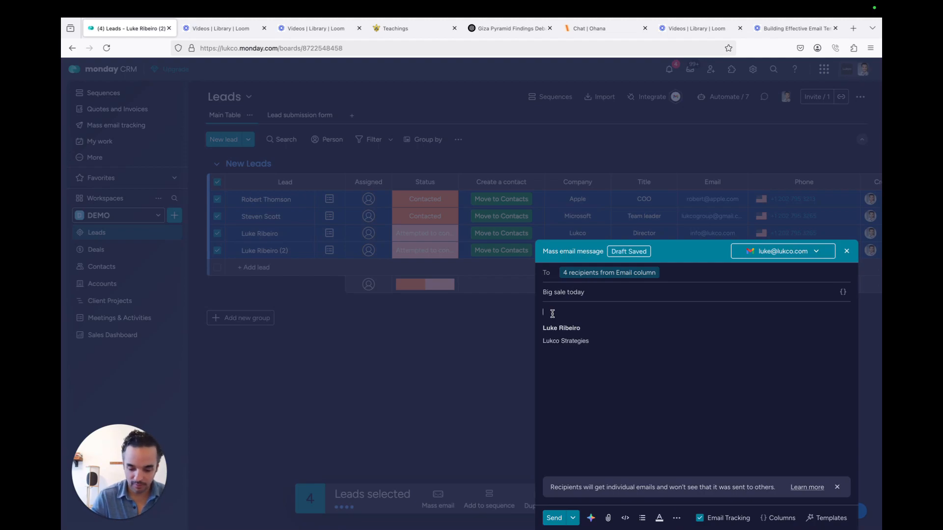
text(Save 20$)
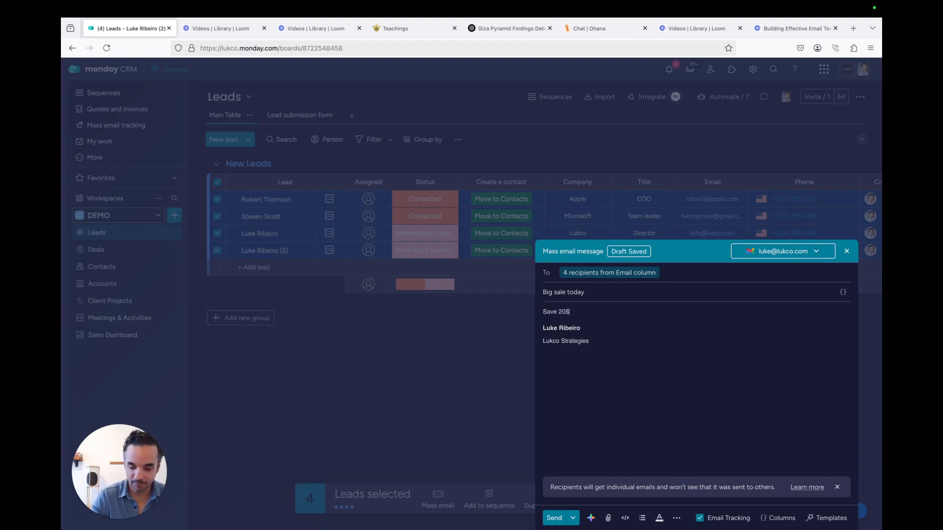
key(BackSpace)
key(BackSpace)
key(BackSpace)
key(BackSpace)
key(BackSpace)
key(BackSpace)
key(BackSpace)
key(BackSpace)
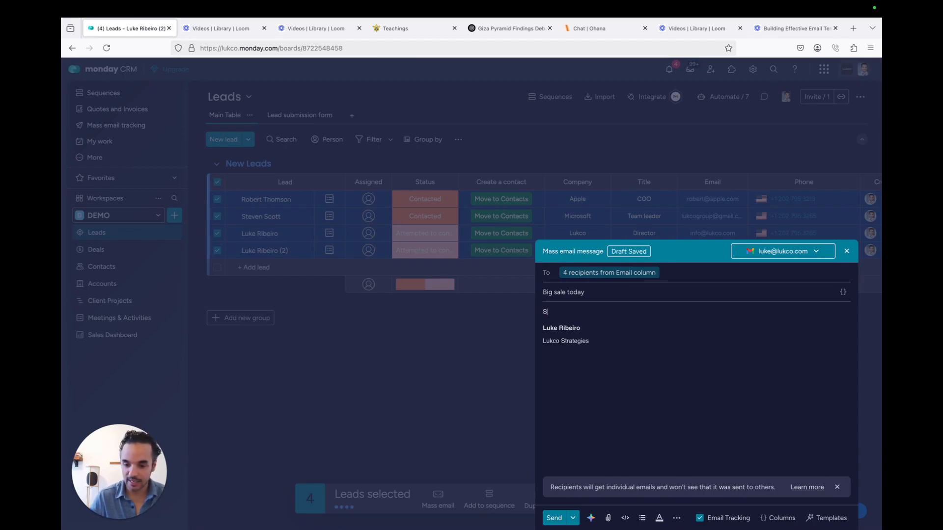
text(Hey)
click(778, 518)
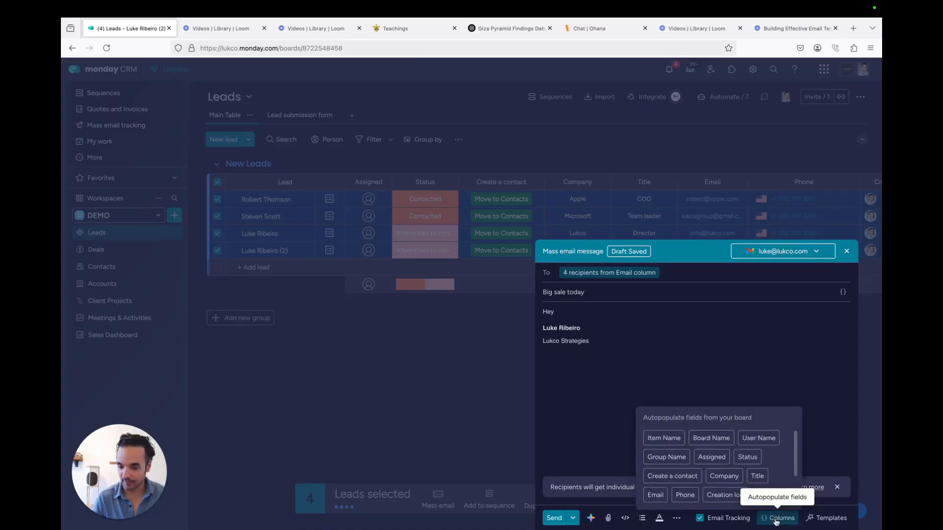
Add the {pulse.name} field after 'Hey' and the line 'We have a big sale today.', then send
click(669, 439)
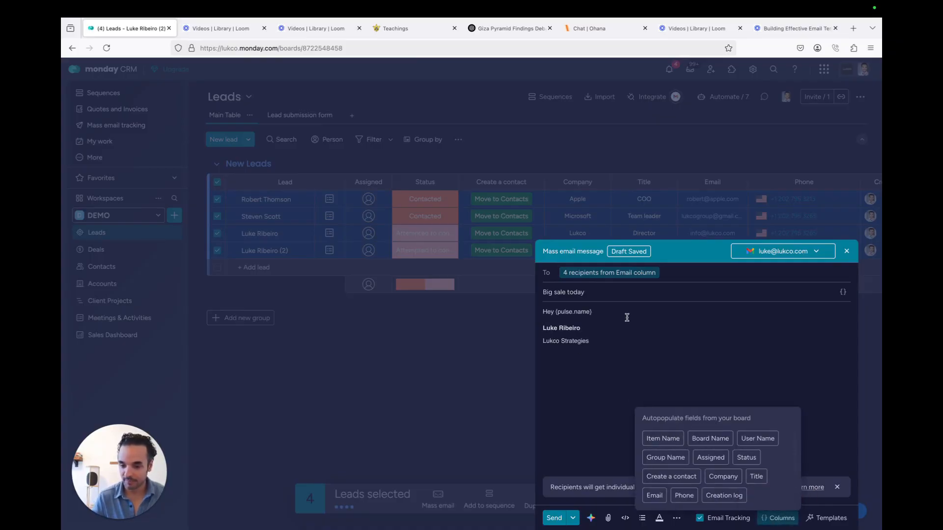
key(Return)
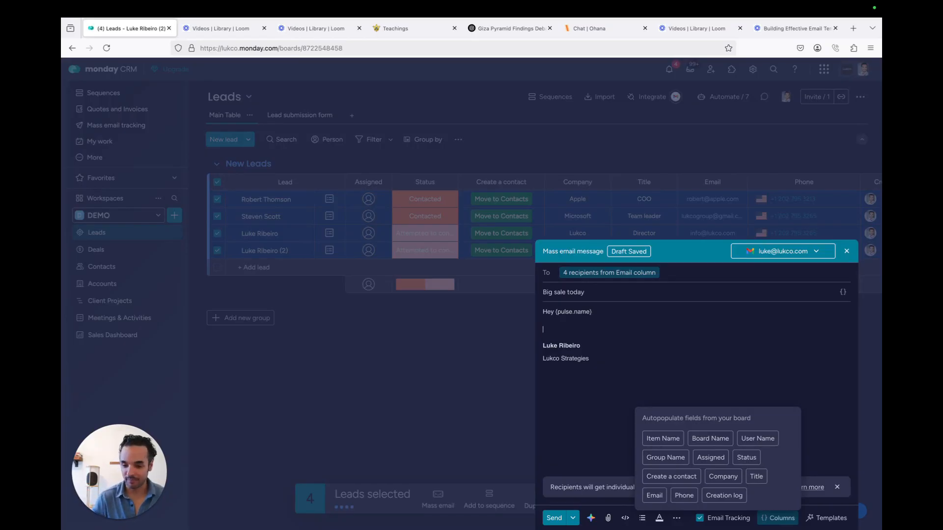
key(Return)
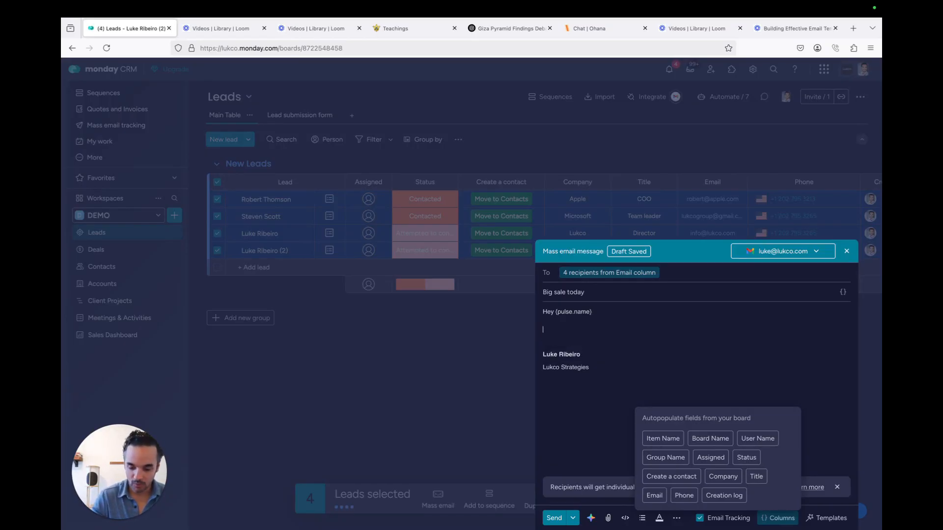
text(We have a bi)
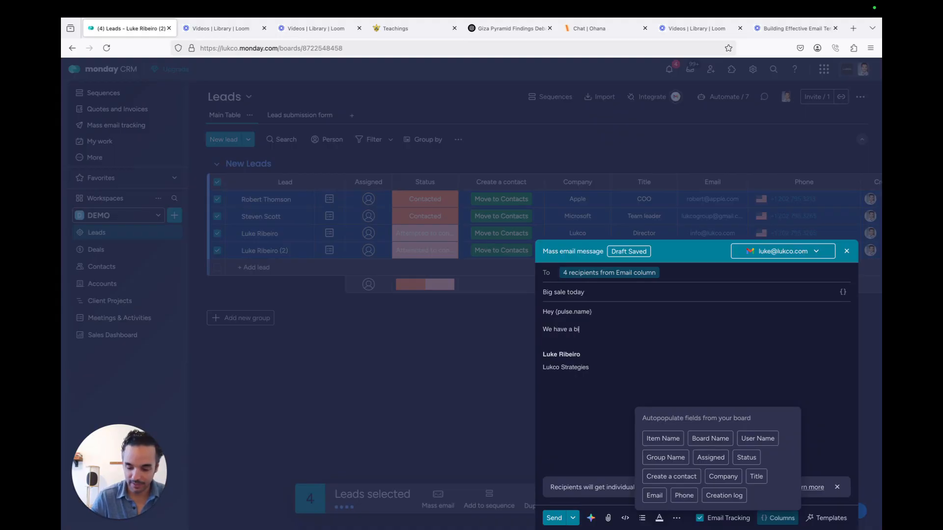
text(g sale)
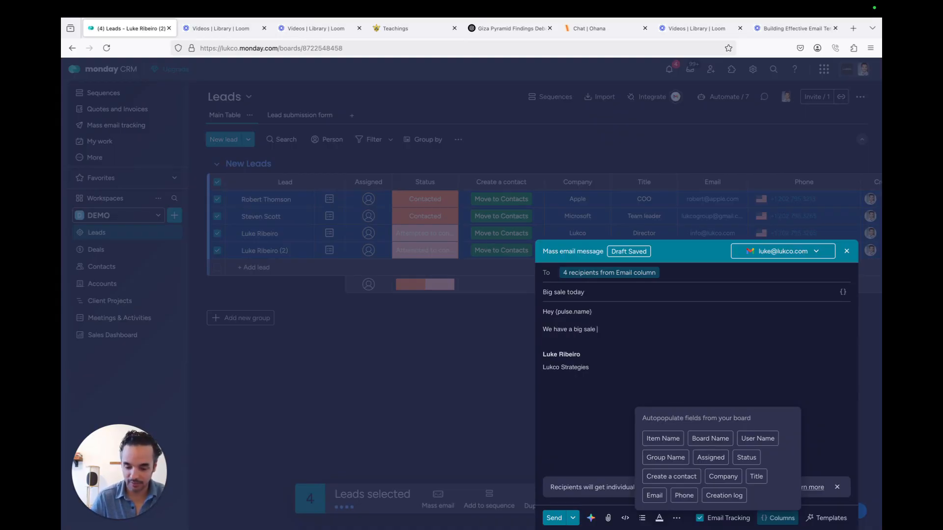
text( today.)
key(Return)
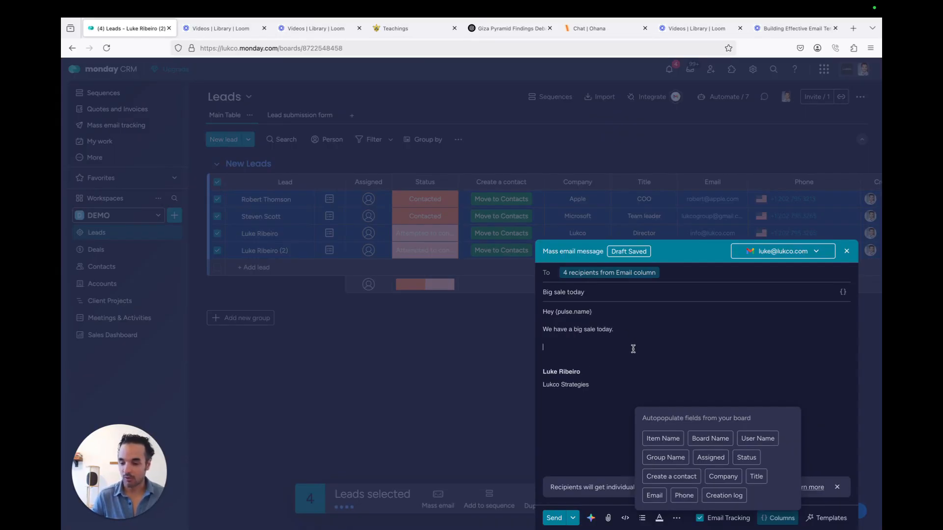
click(669, 347)
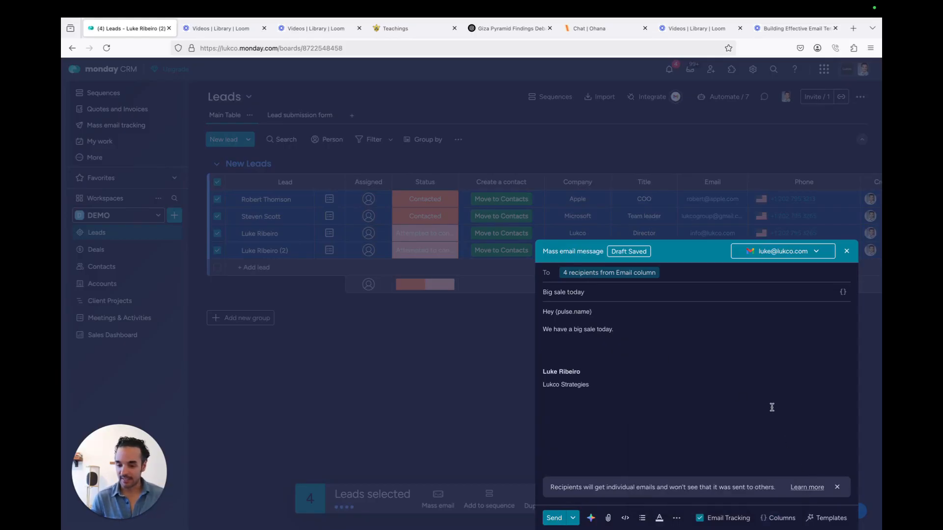
click(554, 518)
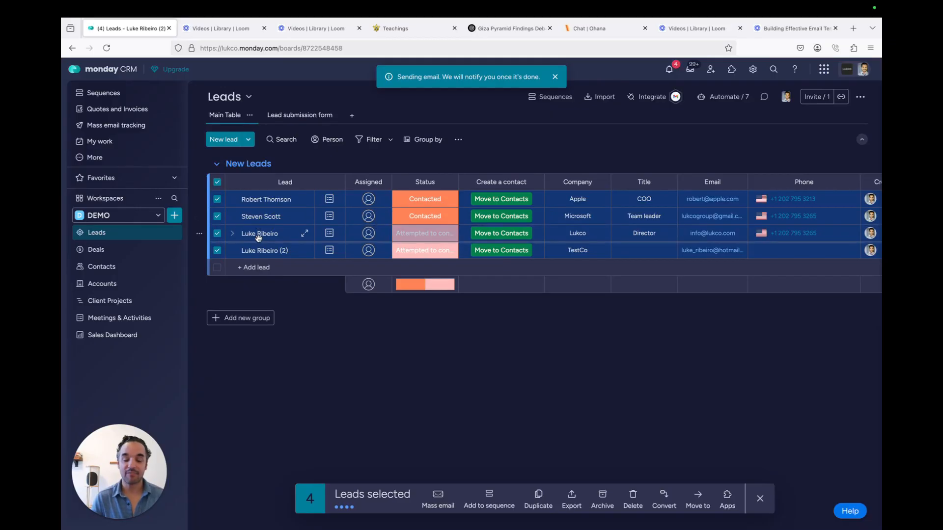
Deselect all leads and check the first three leads' timelines for the Big sale today email
click(219, 184)
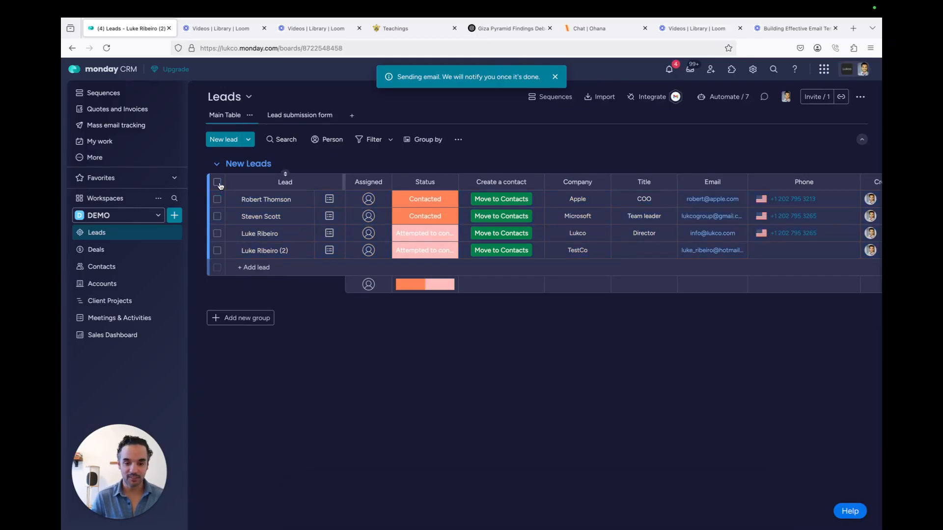
click(330, 199)
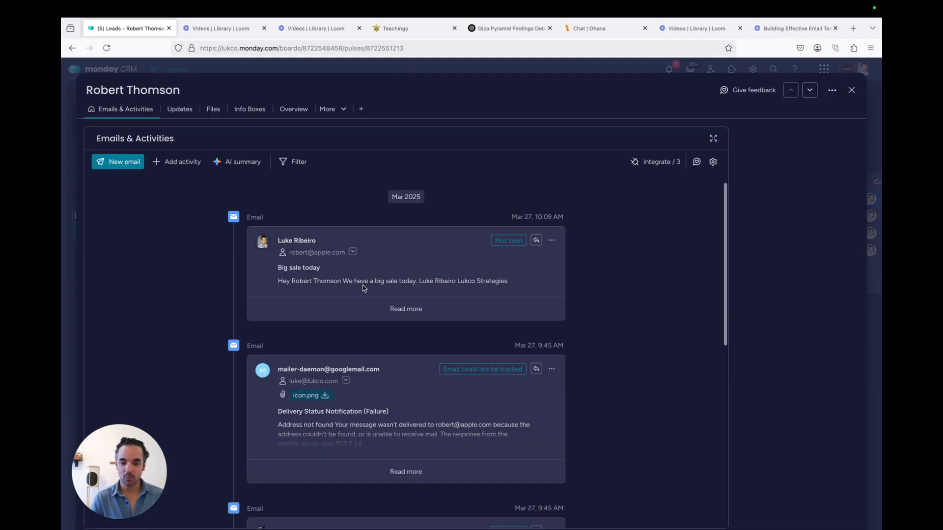
click(852, 91)
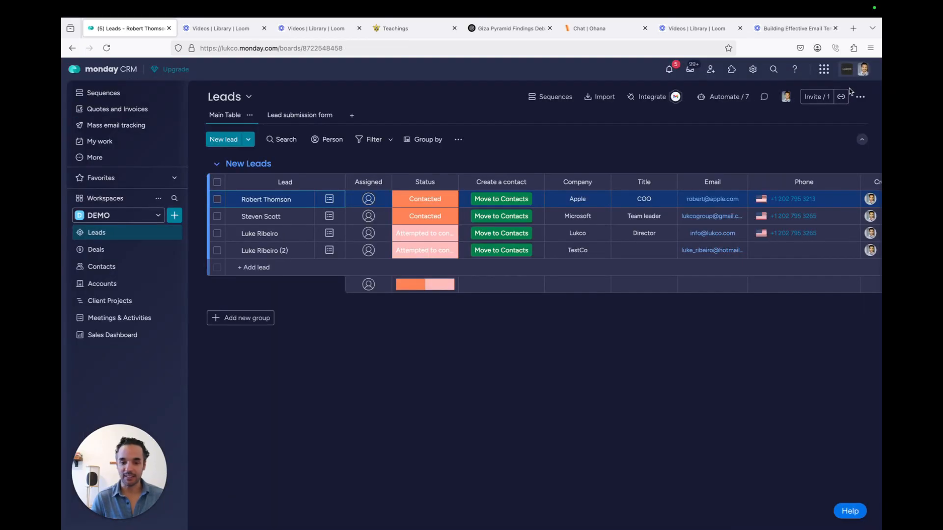
click(330, 216)
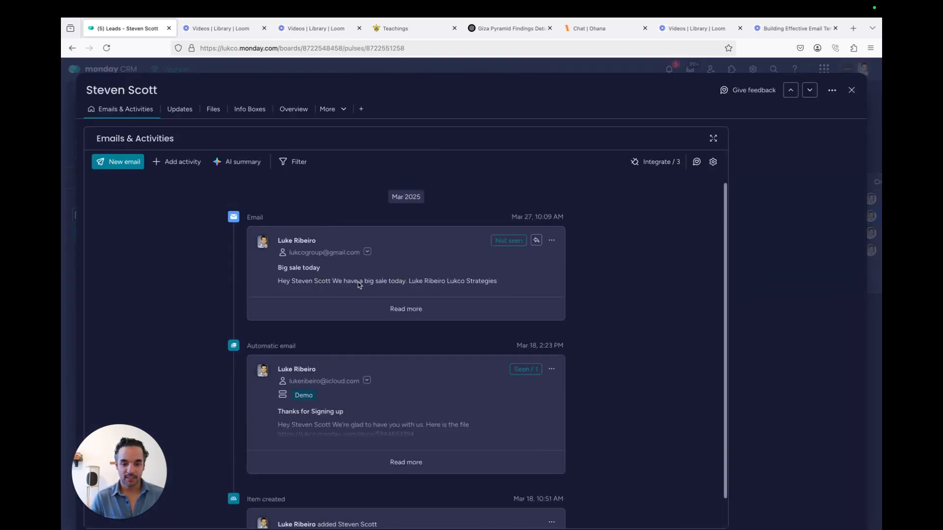
click(852, 90)
click(330, 233)
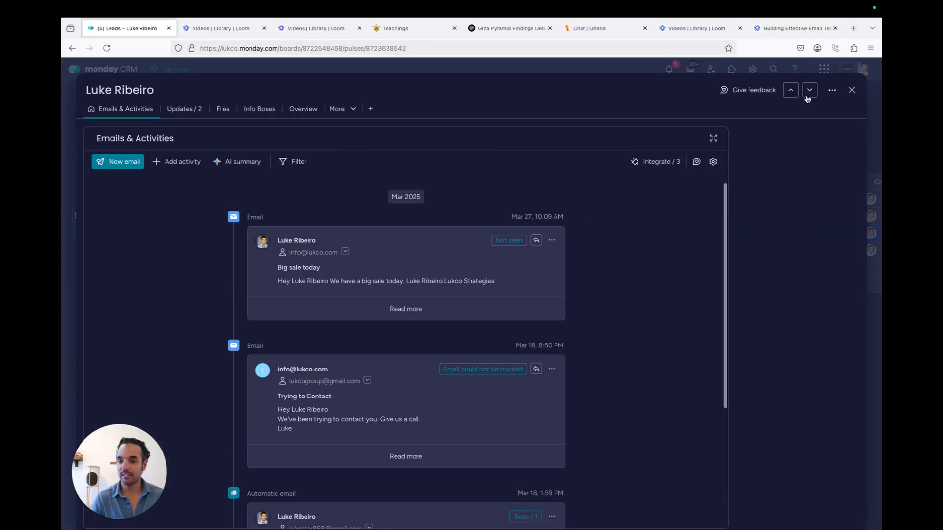
click(851, 90)
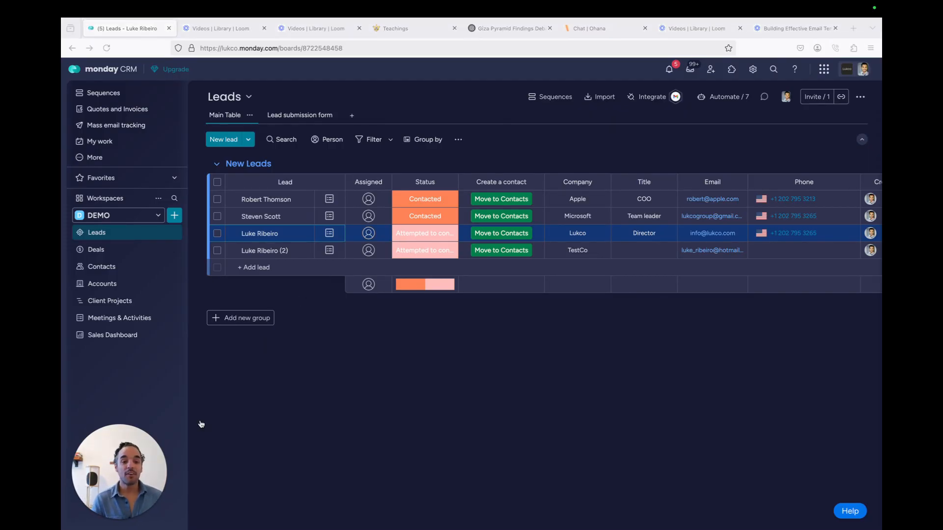
View Mass email tracking and inspect the Big sale today row's Opened and Sent by details
click(116, 129)
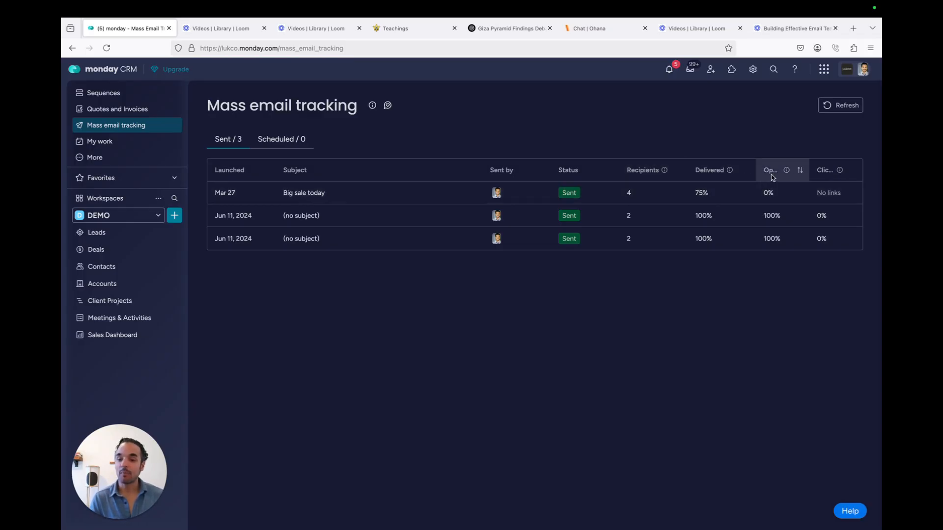
mouse_move(769, 191)
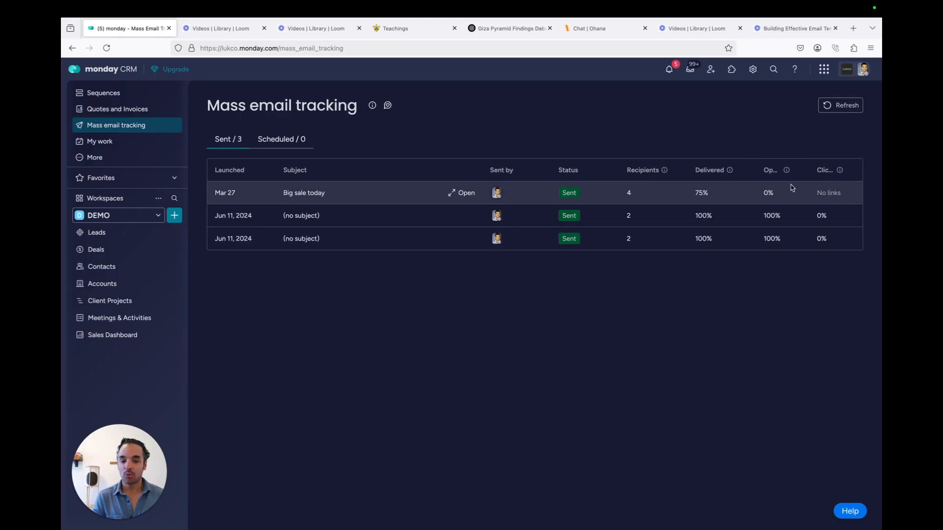
mouse_move(491, 191)
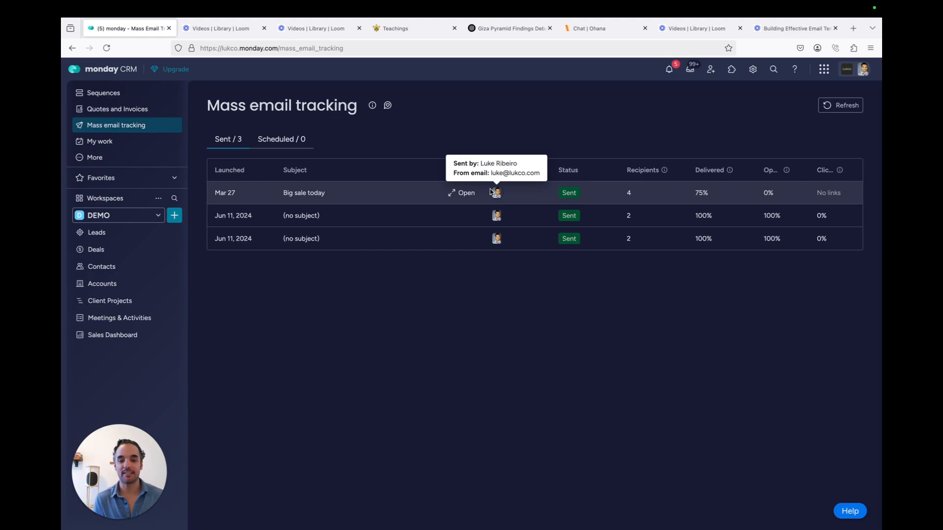
Open the Big sale today report and review its delivery stats: 3 of 4 delivered, 1 failed, 0 opened
click(465, 195)
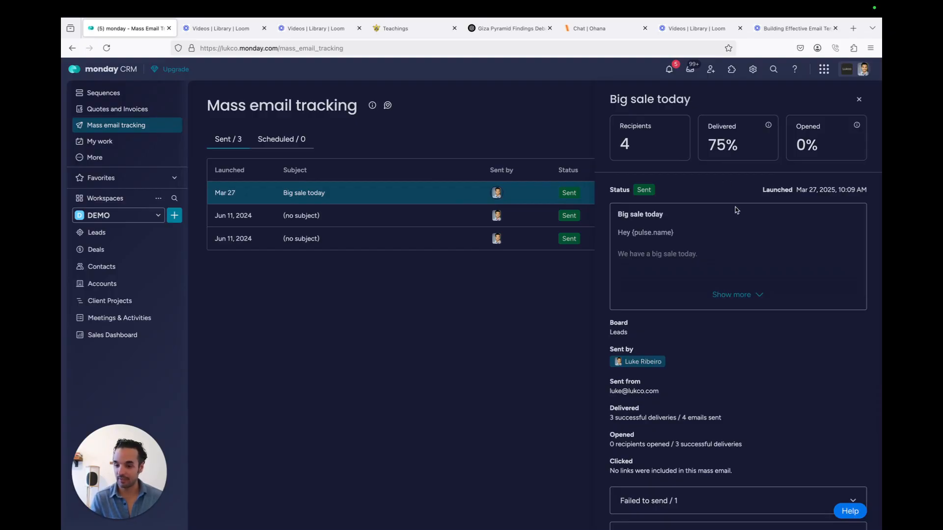
scroll(678, 365, down, 2)
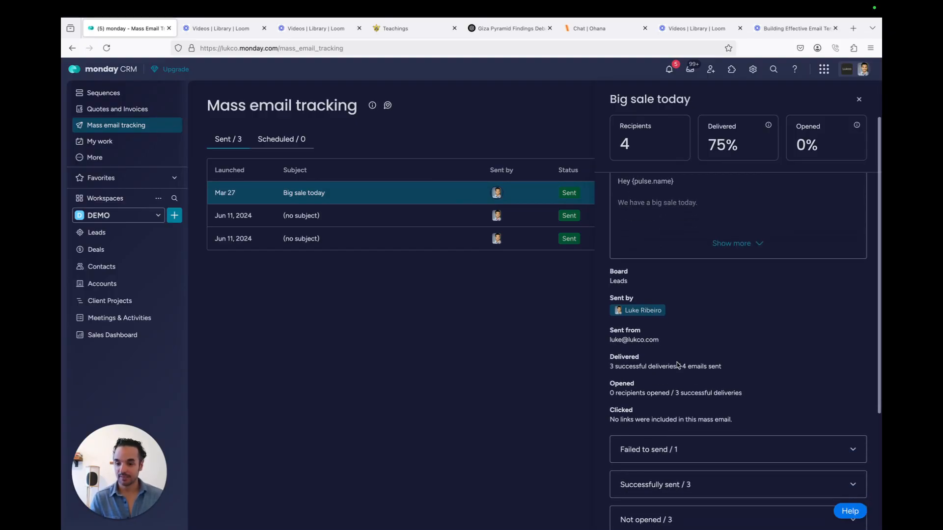
scroll(659, 360, down, 1)
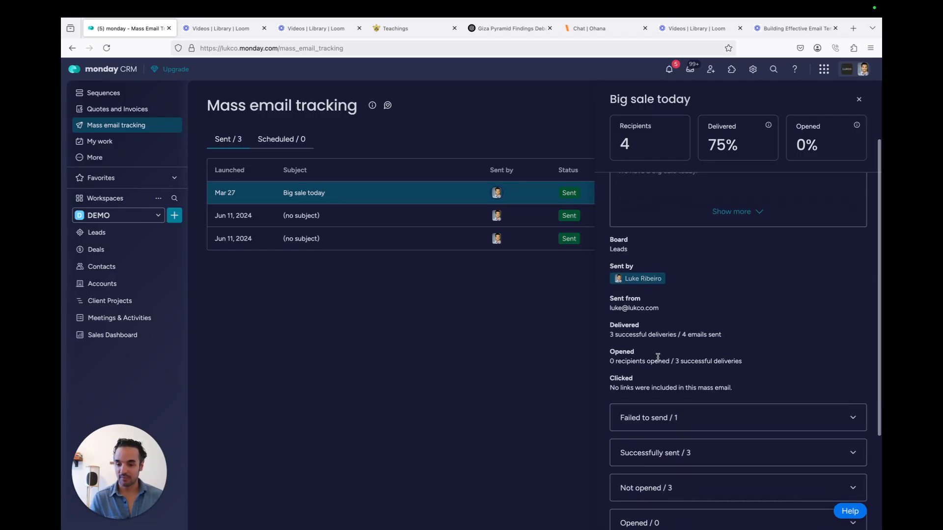
scroll(631, 367, down, 2)
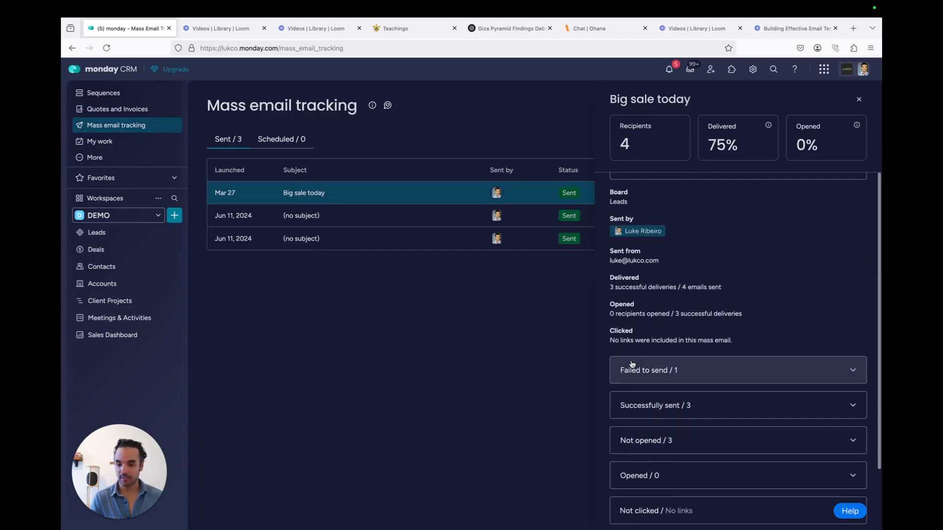
scroll(688, 370, down, 3)
scroll(683, 352, down, 1)
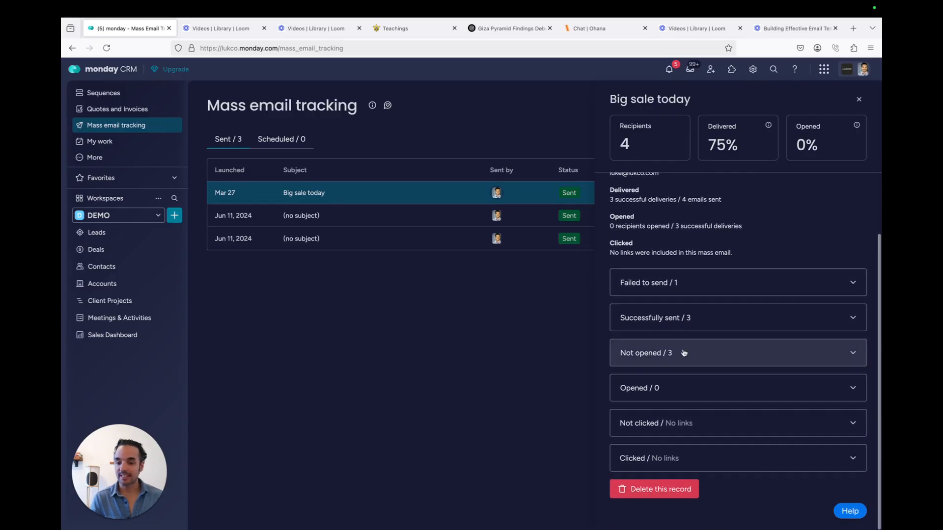